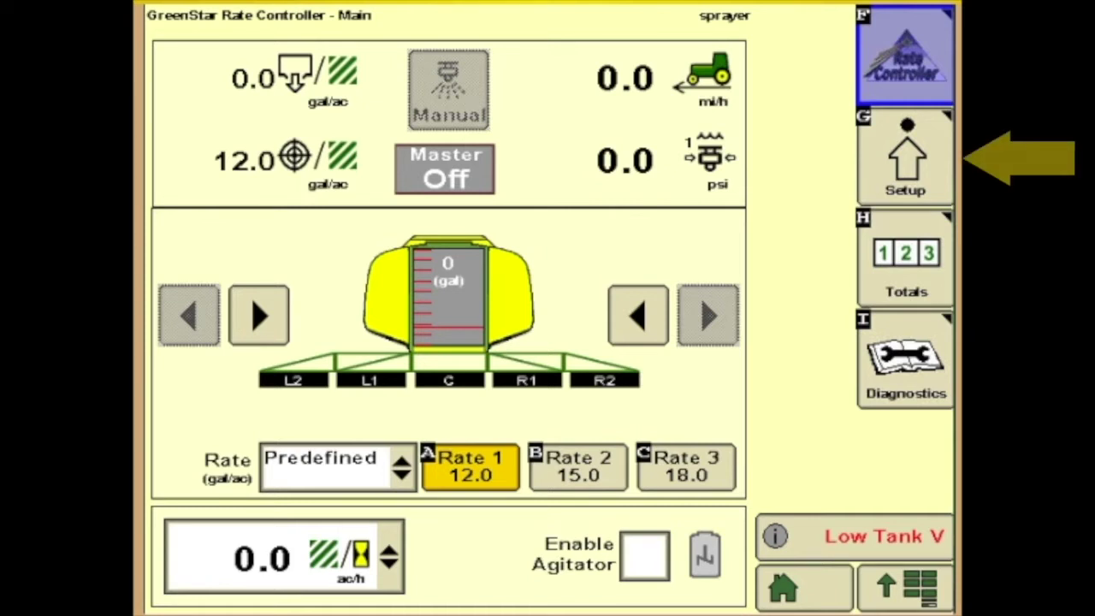
Confirm Pull-behind Sprayer as the implement type in the implement setup
{"action": "left_click", "coordinate": [906, 158]}
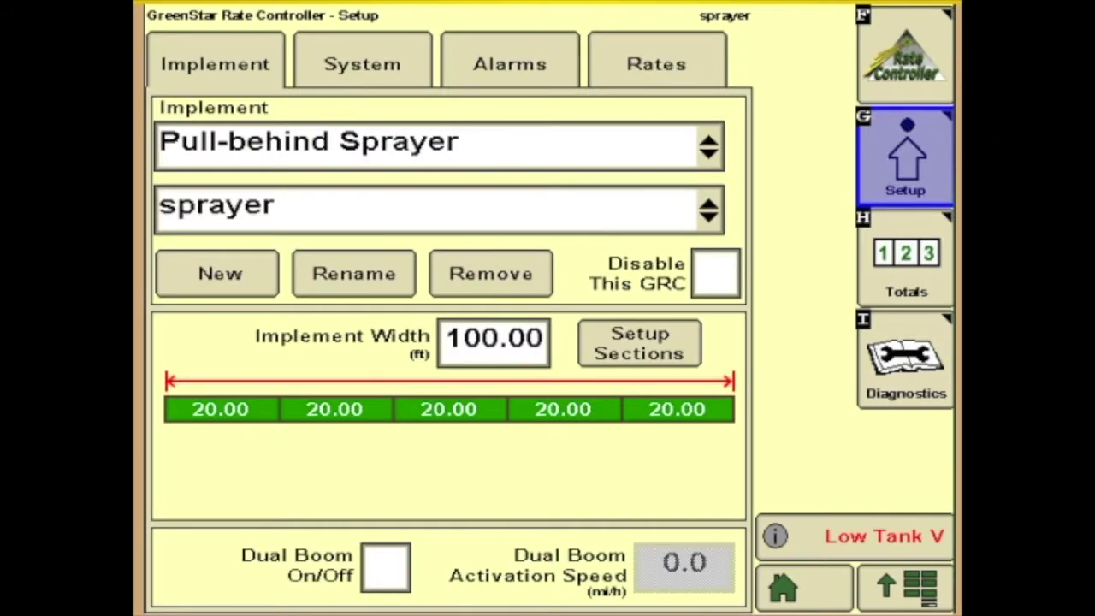
{"action": "left_click", "coordinate": [216, 64]}
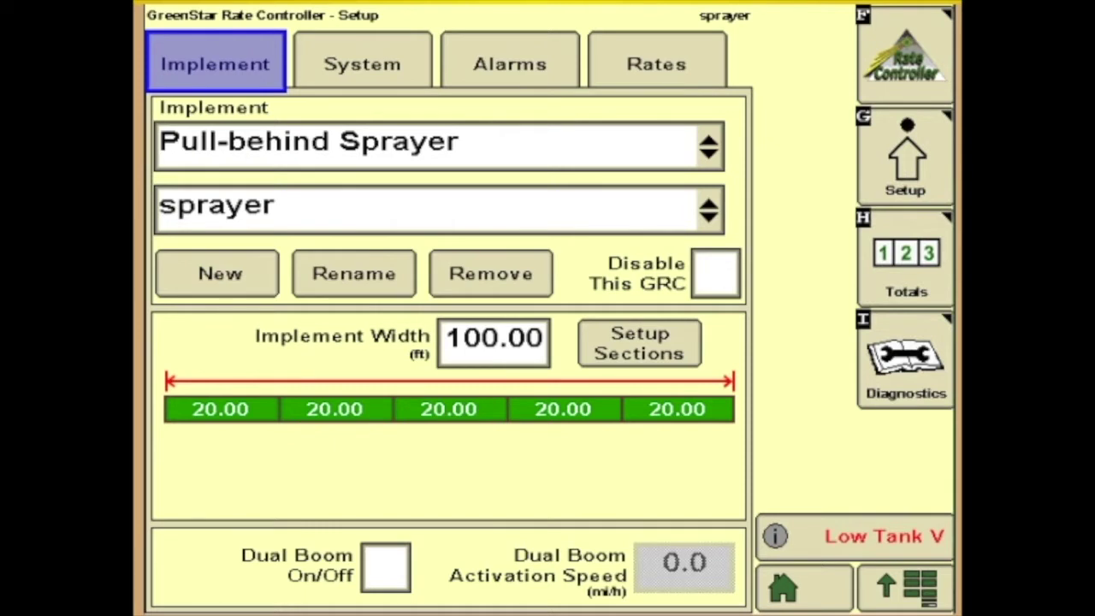
{"action": "left_click", "coordinate": [708, 145]}
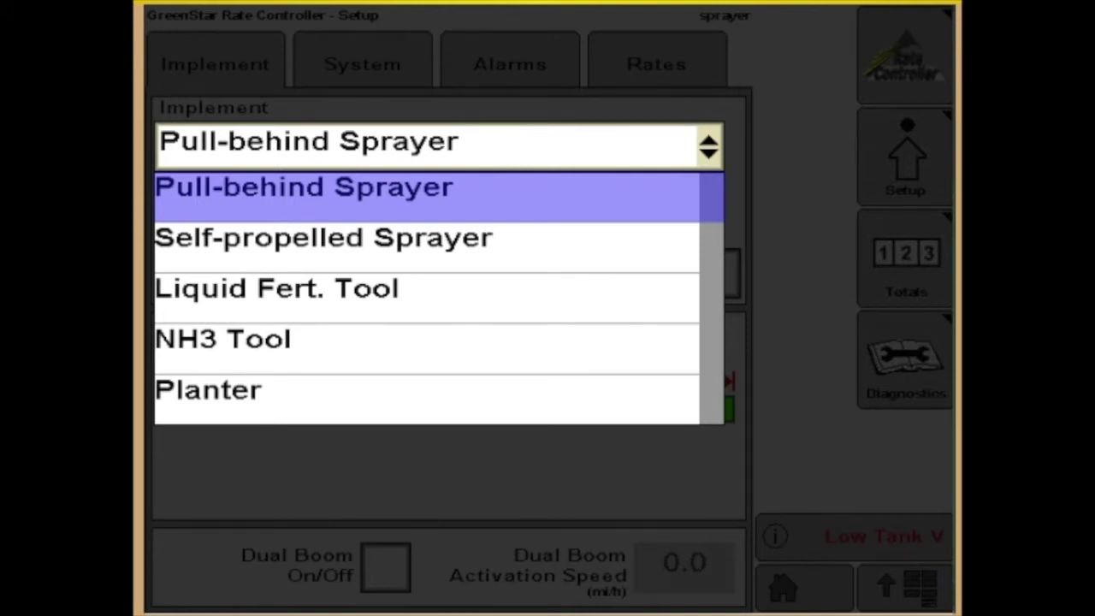
{"action": "key", "text": "Return"}
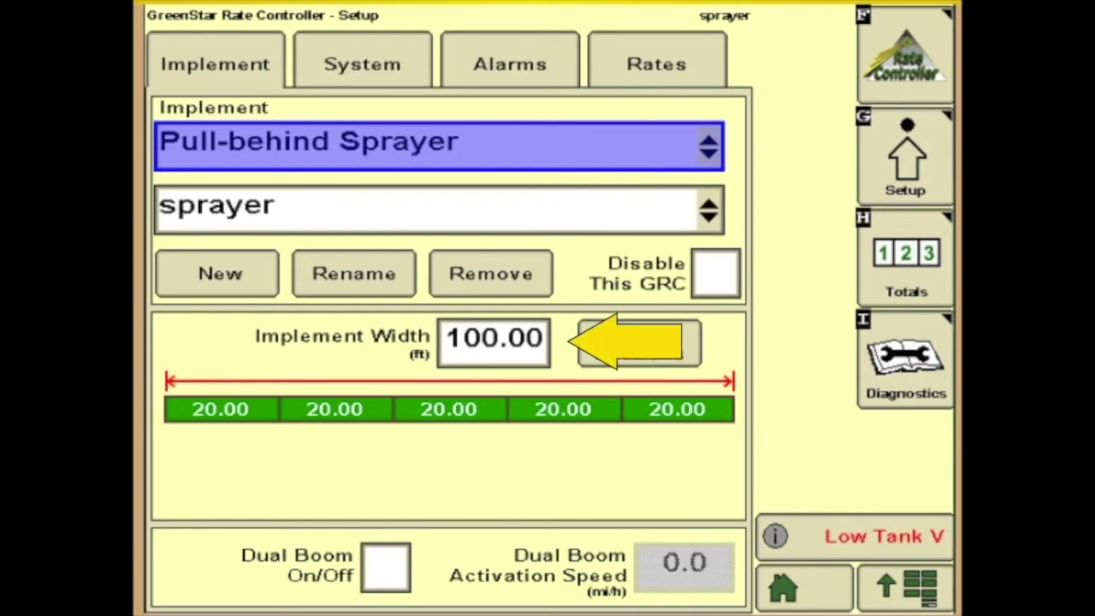
Keep the 100.00 ft width and five 20 ft sections, adding left and right fence row nozzles
{"action": "left_click", "coordinate": [494, 342]}
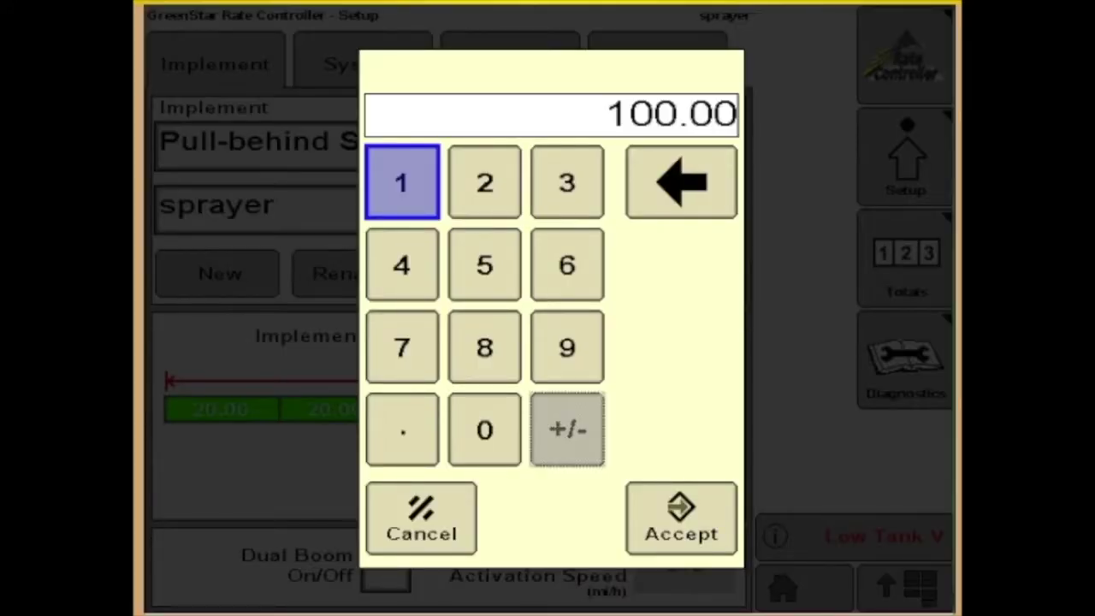
{"action": "left_click", "coordinate": [681, 519]}
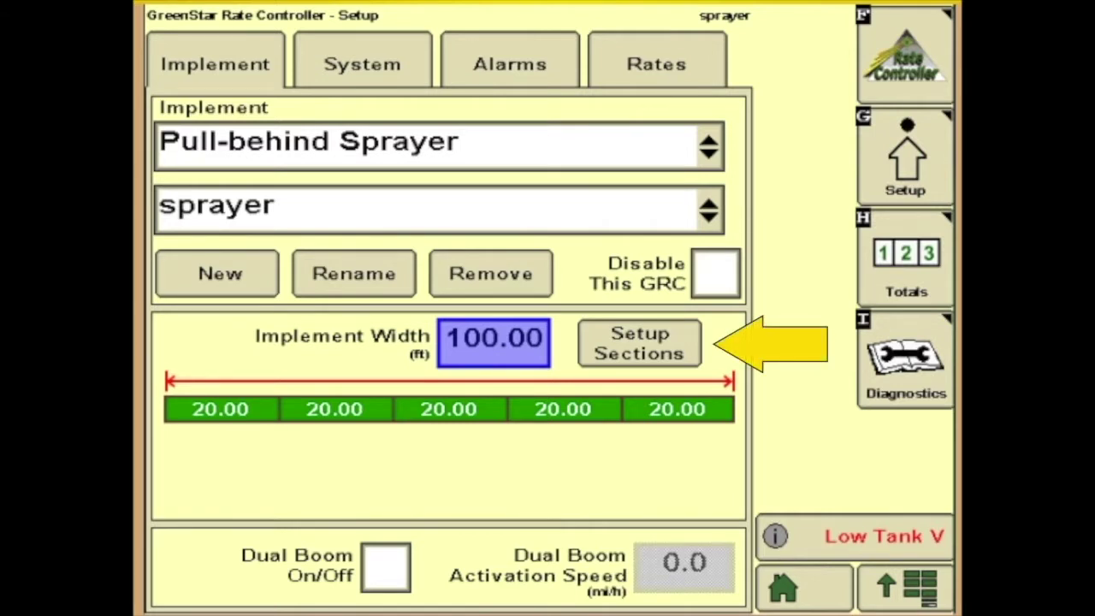
{"action": "left_click", "coordinate": [640, 343]}
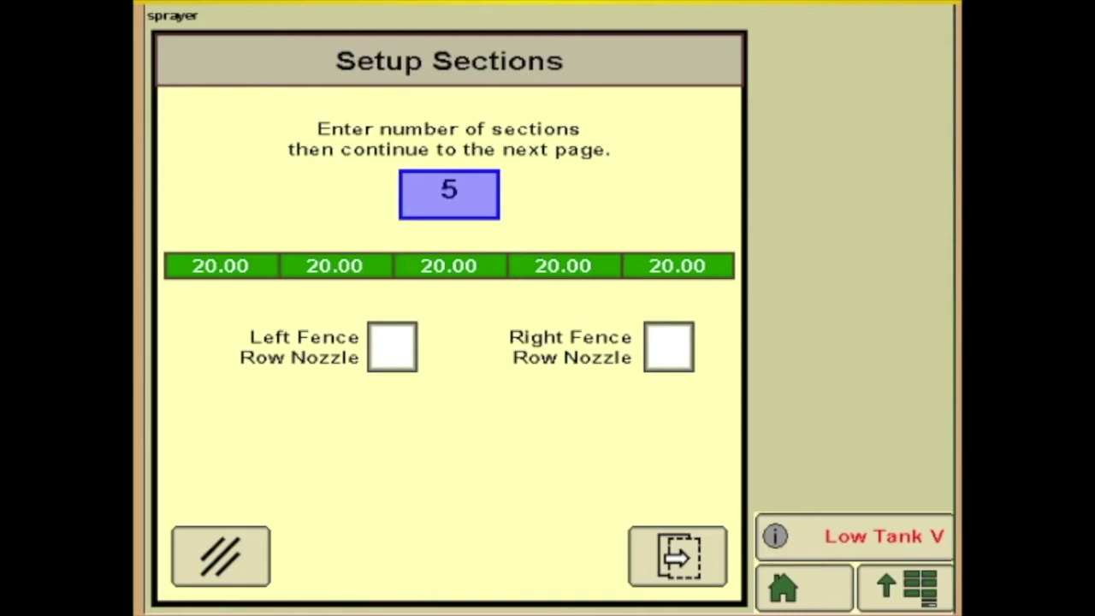
{"action": "left_click", "coordinate": [393, 346]}
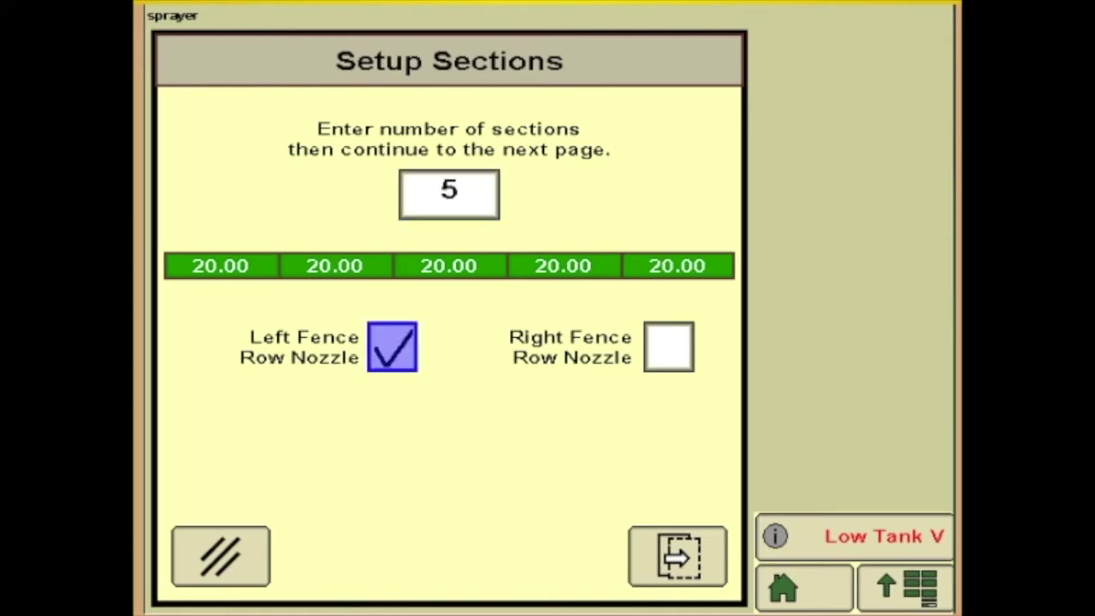
{"action": "left_click", "coordinate": [668, 346]}
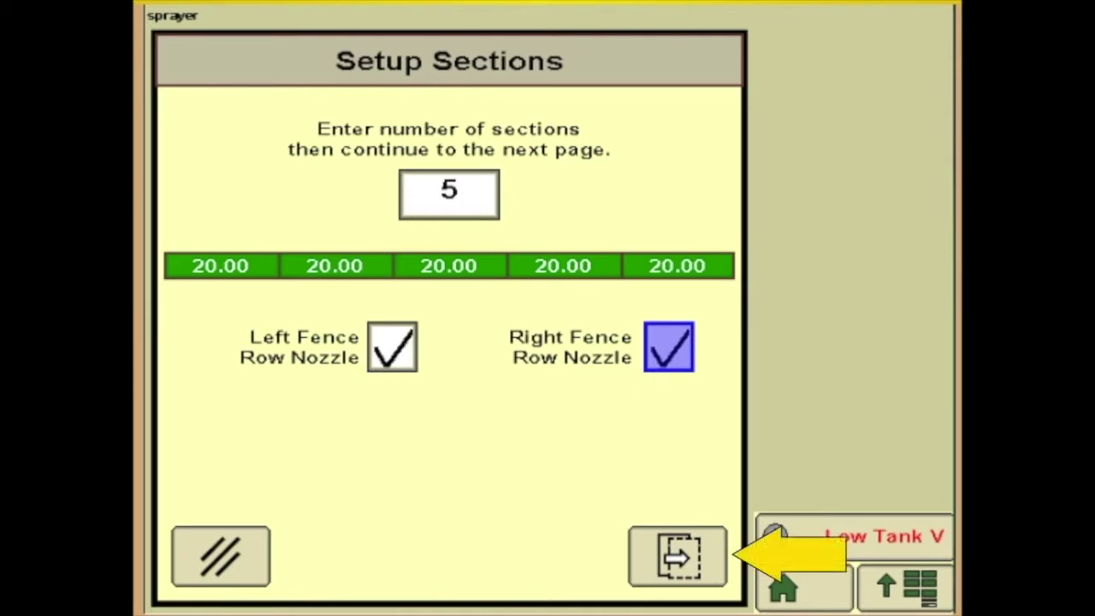
{"action": "left_click", "coordinate": [677, 556]}
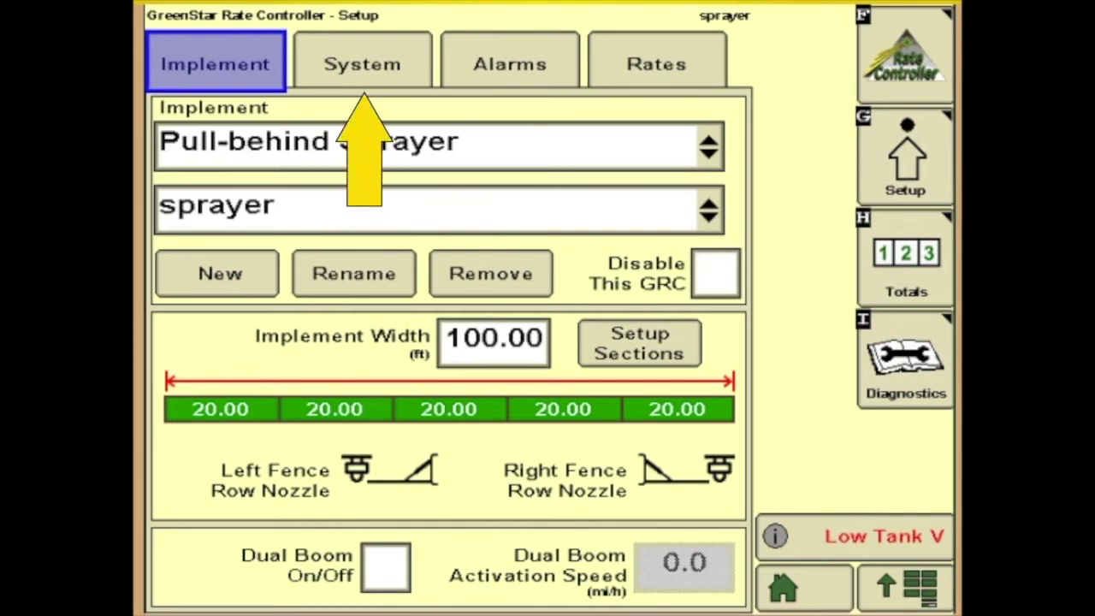
In system settings, keep Standard as the control valve type and a 1000 gal tank capacity
{"action": "left_click", "coordinate": [362, 63]}
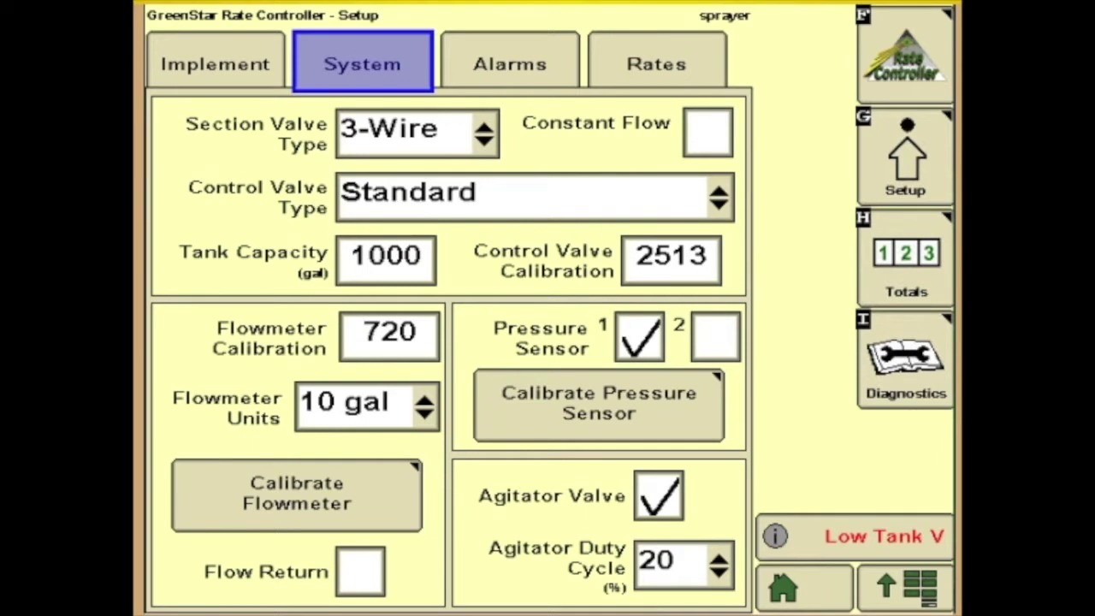
{"action": "left_click", "coordinate": [535, 196]}
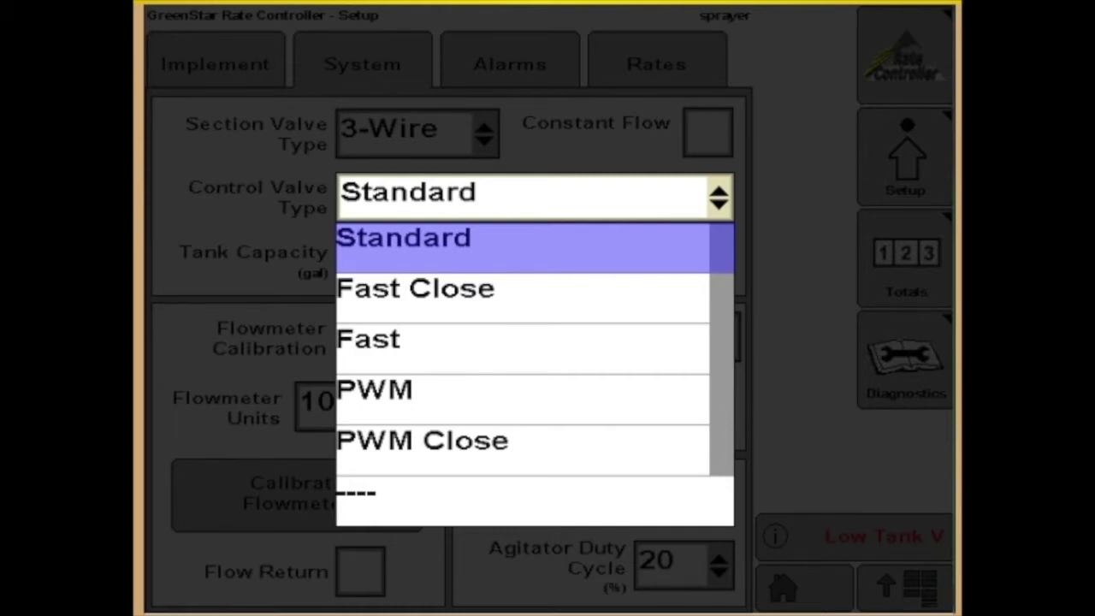
{"action": "key", "text": "Return"}
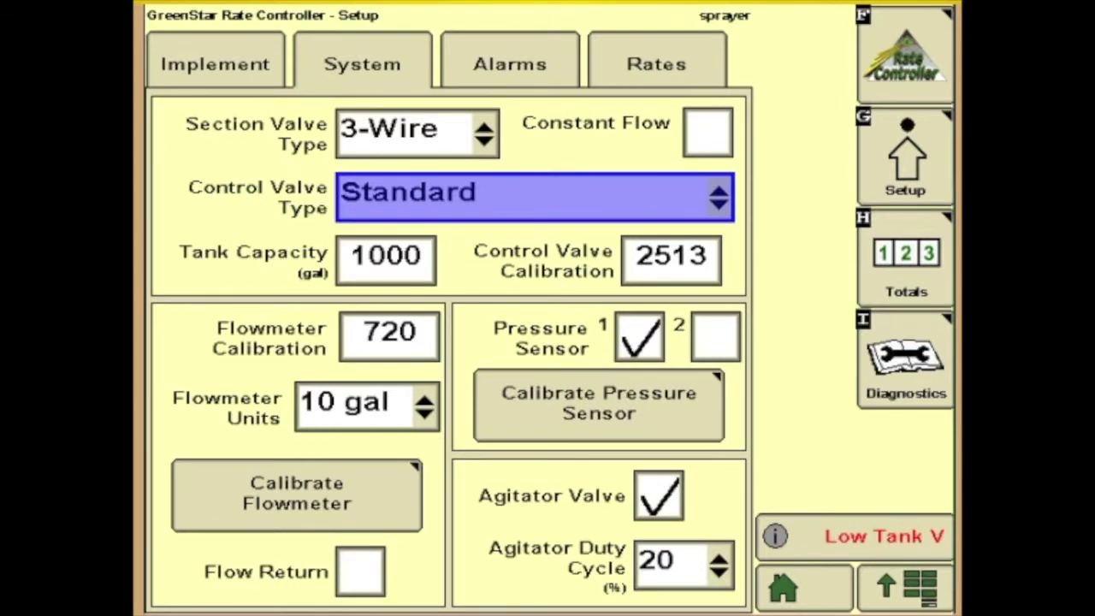
{"action": "left_click", "coordinate": [385, 255]}
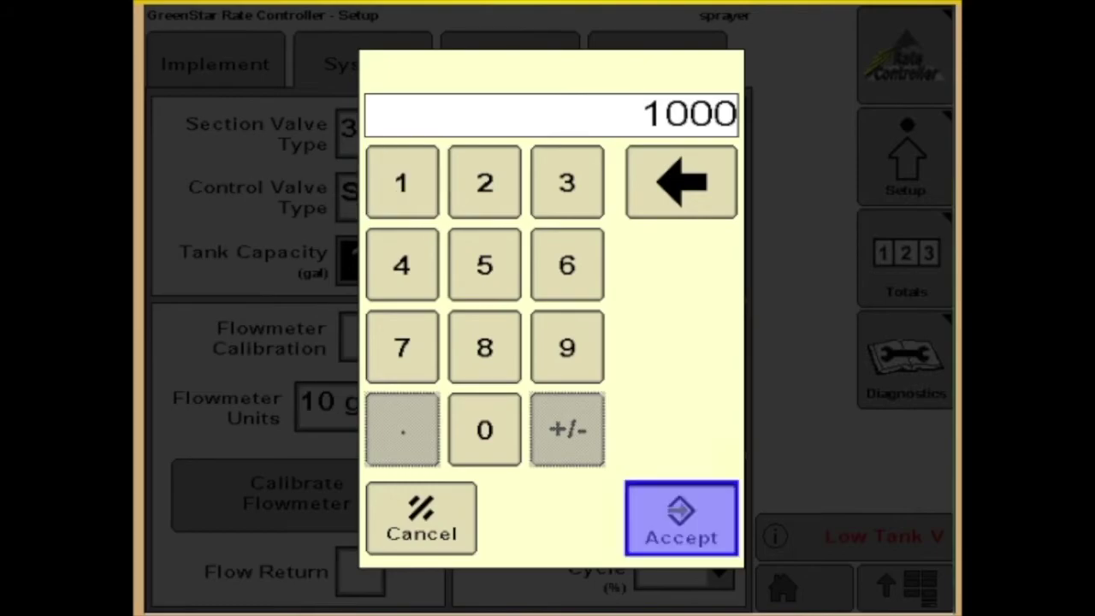
{"action": "key", "text": "Return"}
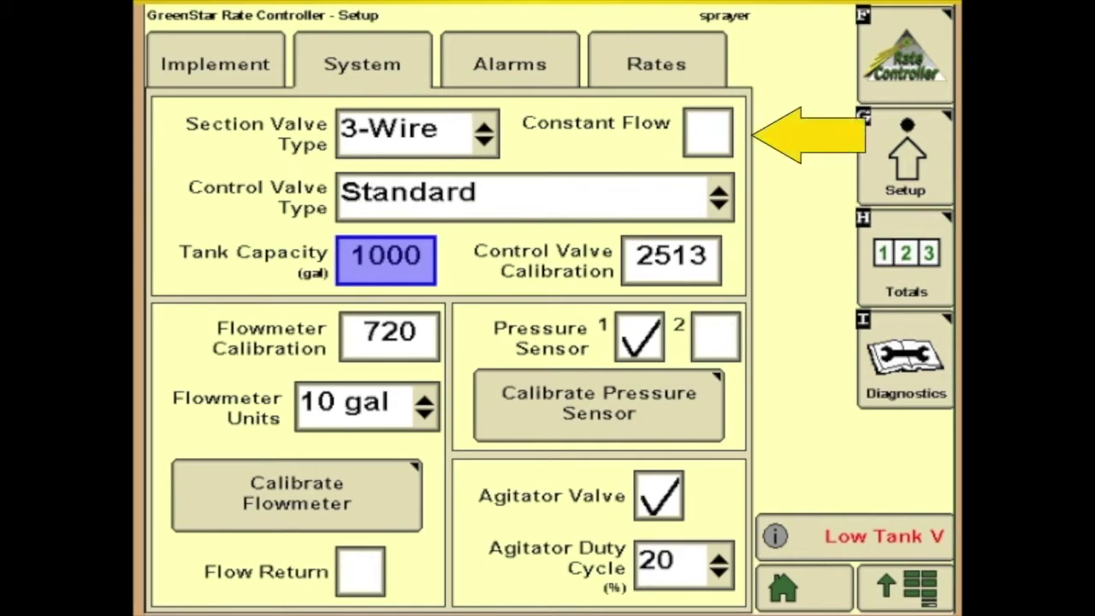
Turn on Constant Flow, keep 2513 valve calibration, and bring up the Calibrate Flowmeter - Catch test
{"action": "left_click", "coordinate": [707, 133]}
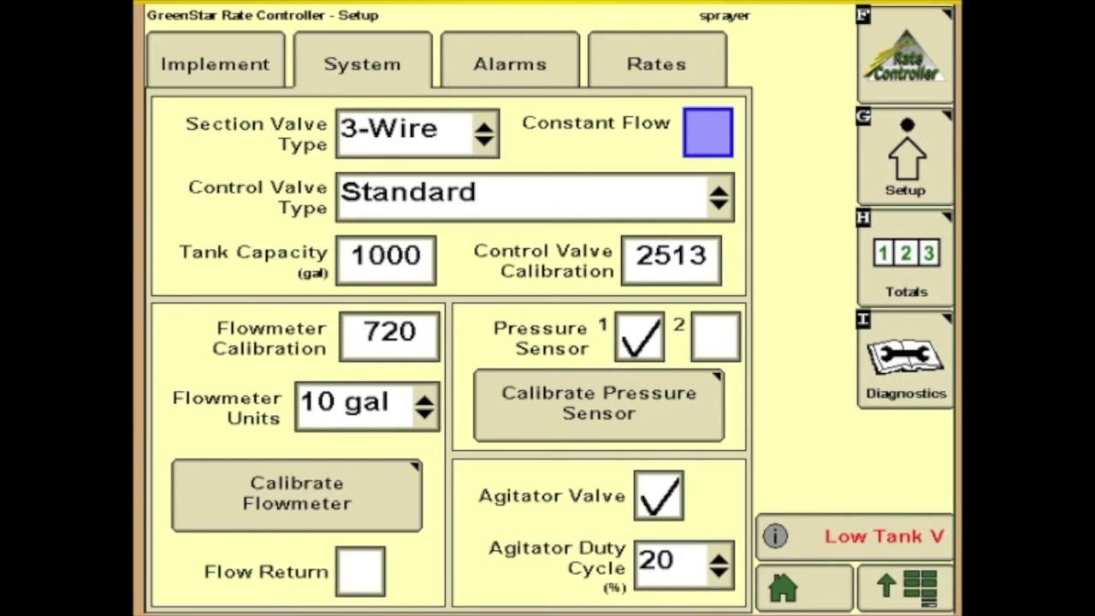
{"action": "key", "text": "Return"}
{"action": "left_click", "coordinate": [671, 260]}
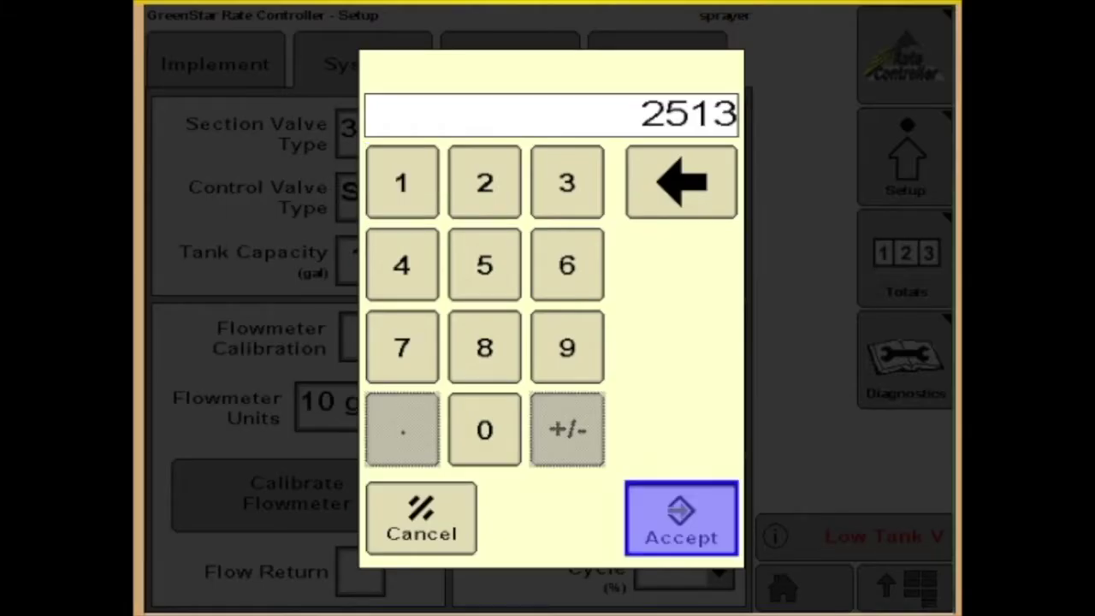
{"action": "key", "text": "Return"}
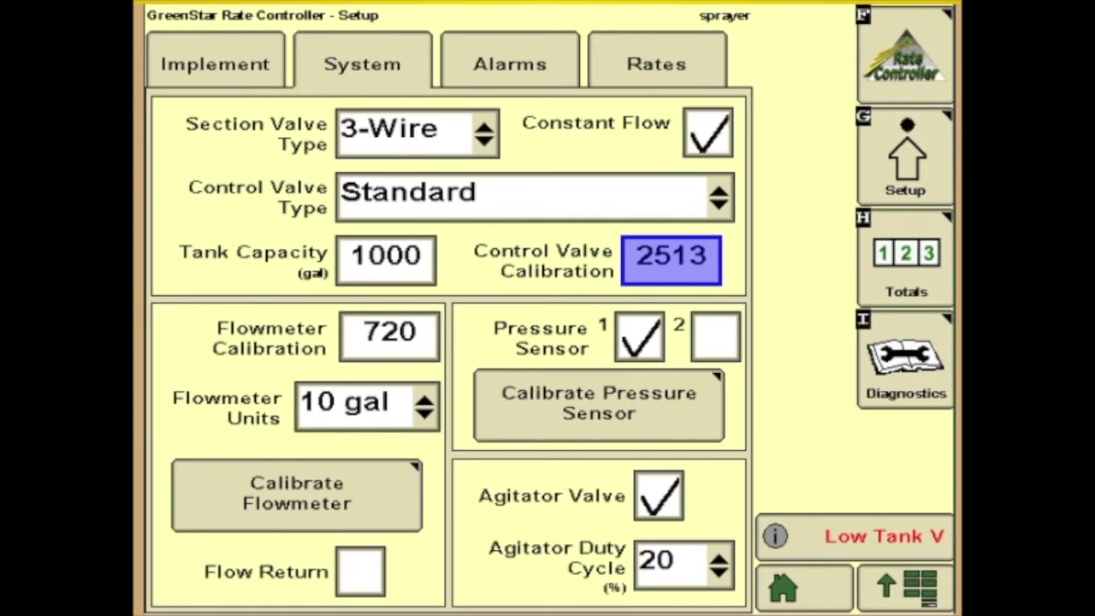
{"action": "left_click", "coordinate": [599, 403]}
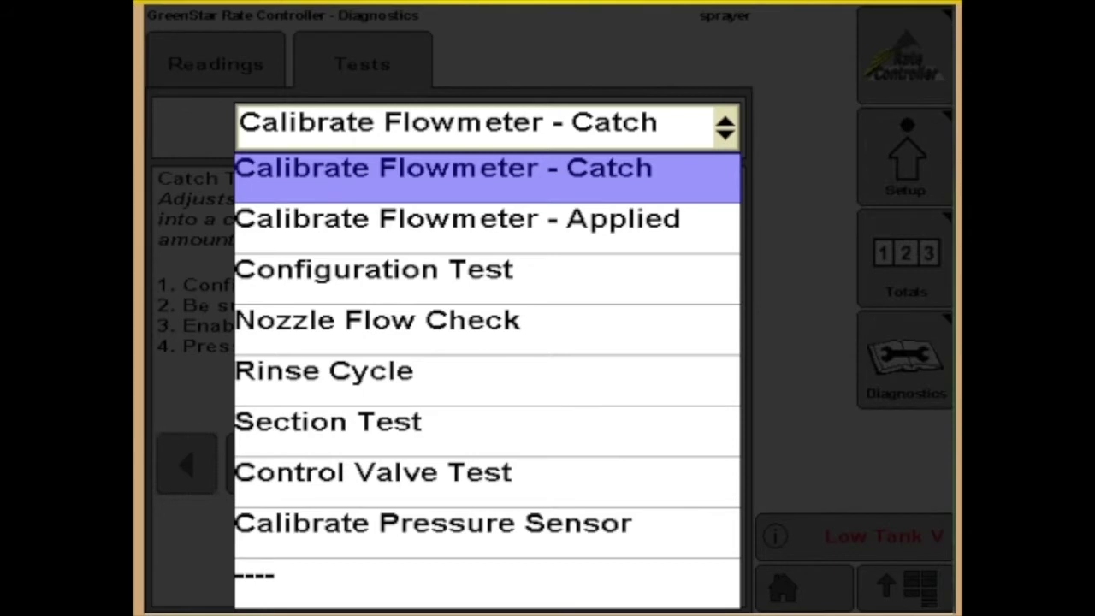
Select the Calibrate Flowmeter - Applied test, then return to system settings and set Flow Return and the Agitator Valve
{"action": "left_click", "coordinate": [457, 219]}
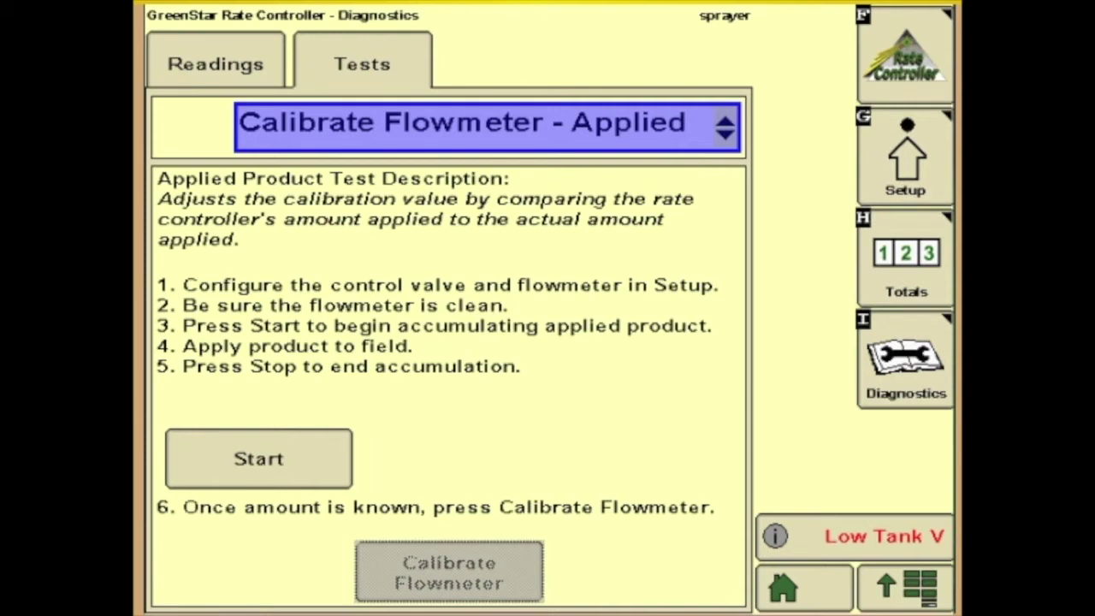
{"action": "key", "text": "g"}
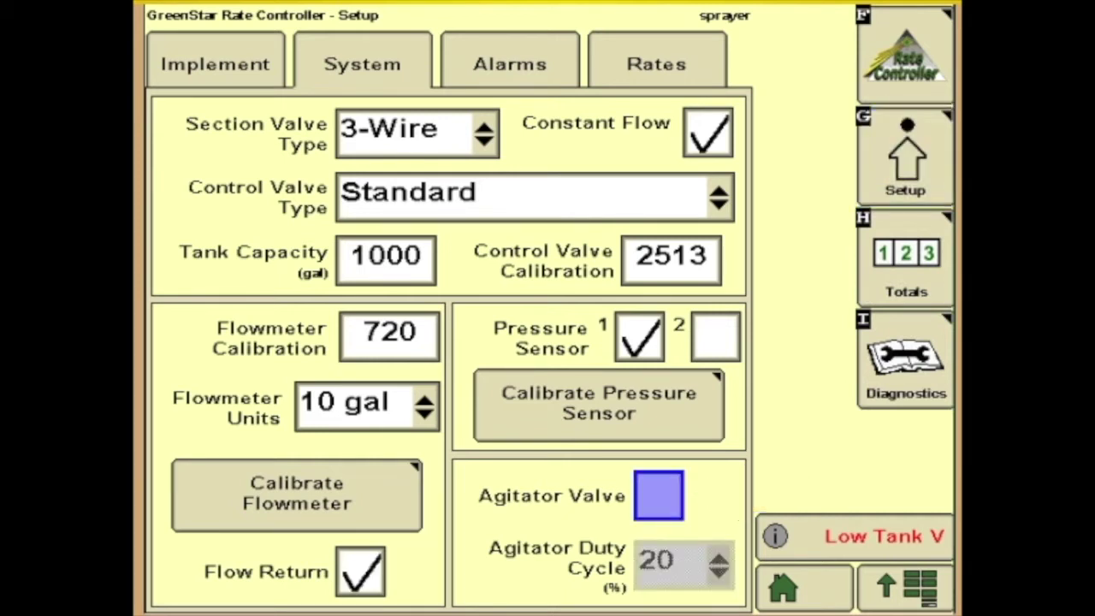
{"action": "key", "text": "Return"}
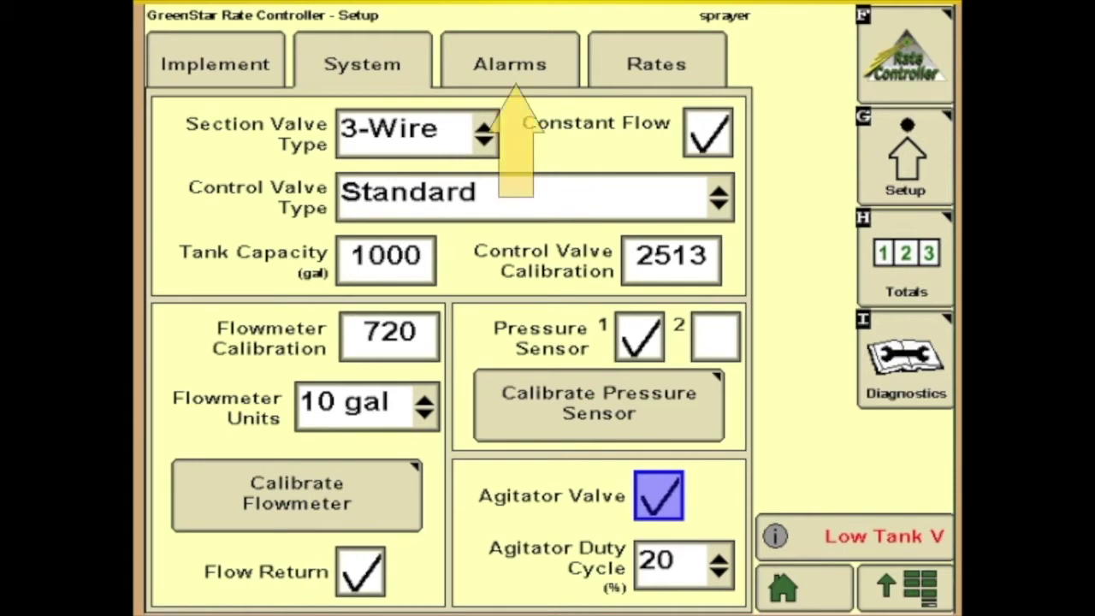
Set the Low Tank Level alarm to 50 gal, toggle it, and dismiss the Application Speed Exceeded warning
{"action": "left_click", "coordinate": [510, 63]}
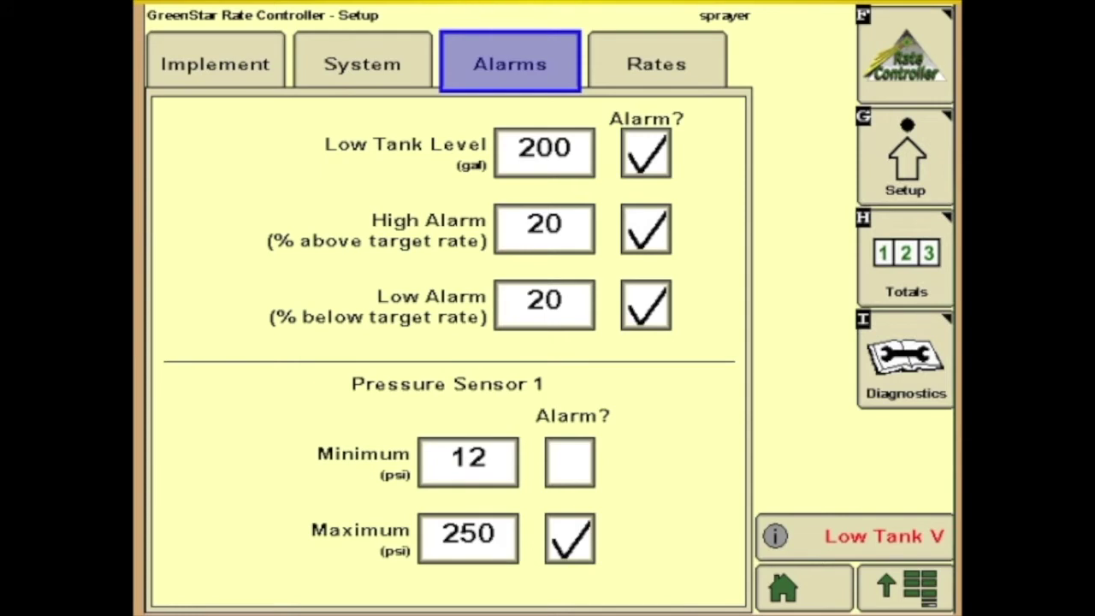
{"action": "left_click", "coordinate": [544, 152]}
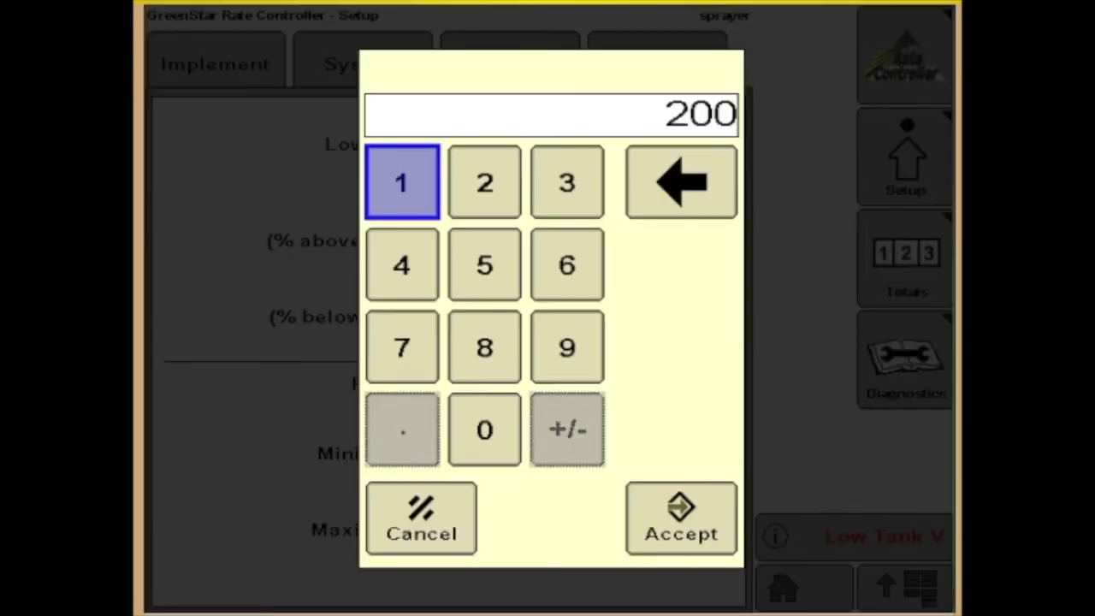
{"action": "left_click", "coordinate": [484, 264]}
{"action": "left_click", "coordinate": [484, 428]}
{"action": "left_click", "coordinate": [681, 518]}
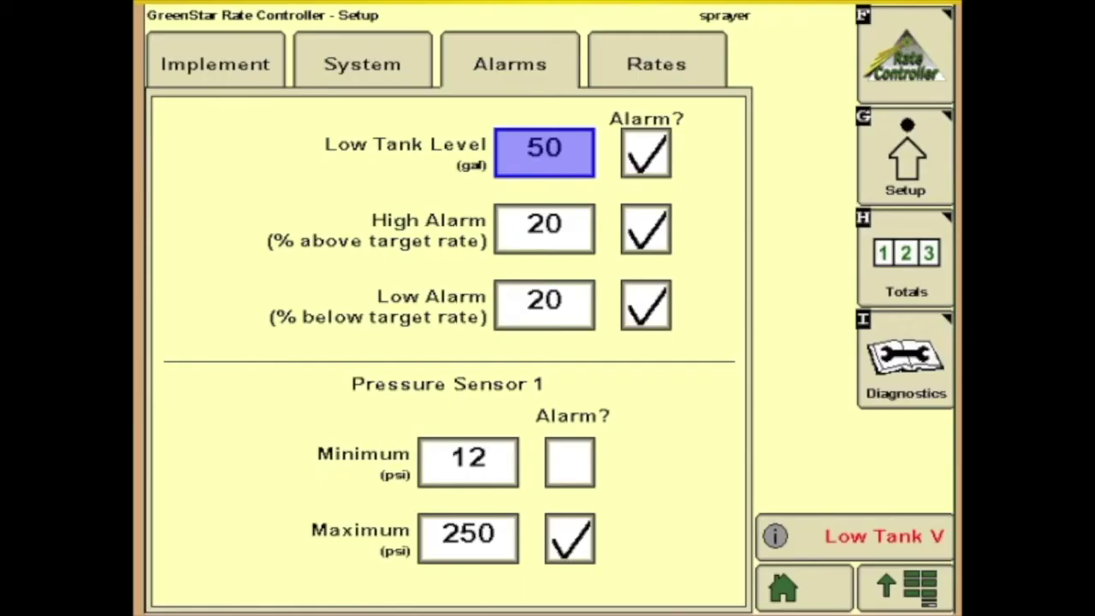
{"action": "left_click", "coordinate": [645, 152]}
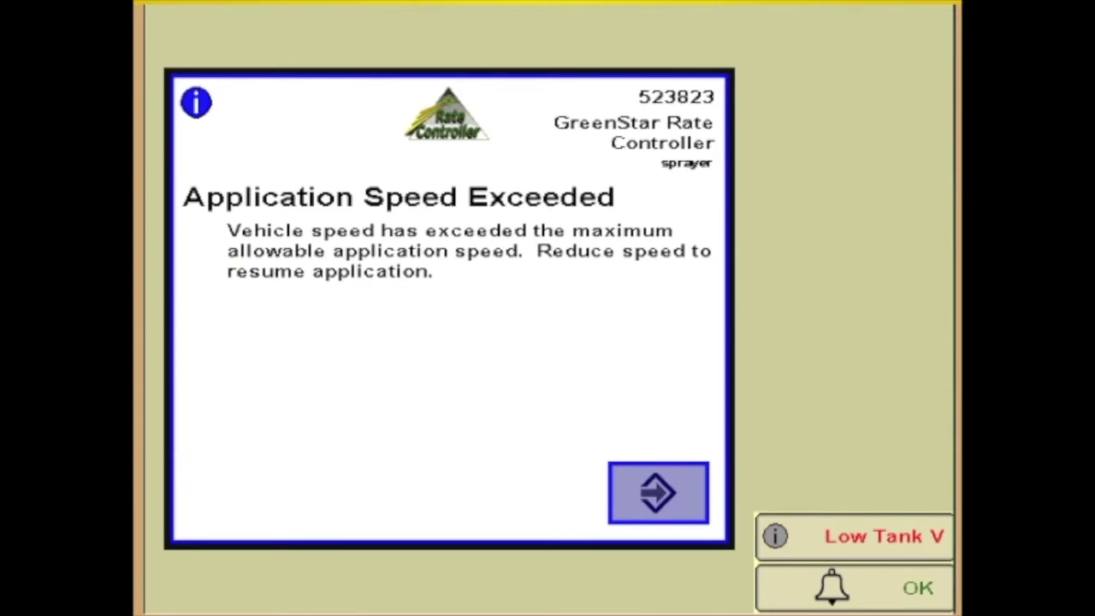
{"action": "left_click", "coordinate": [658, 492]}
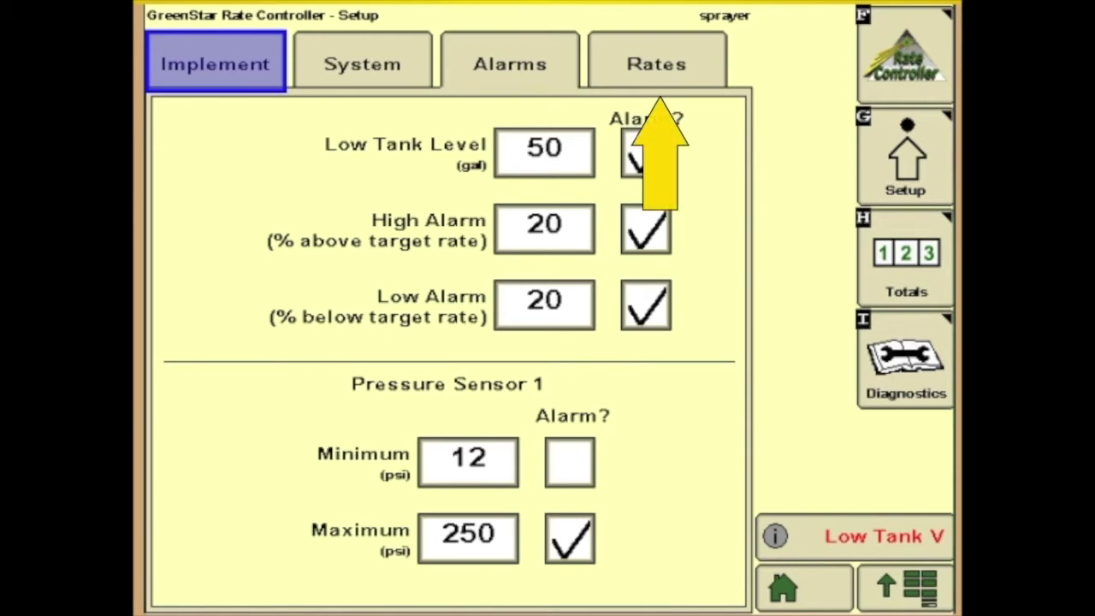
Review the Rates tab settings
{"action": "left_click", "coordinate": [656, 64]}
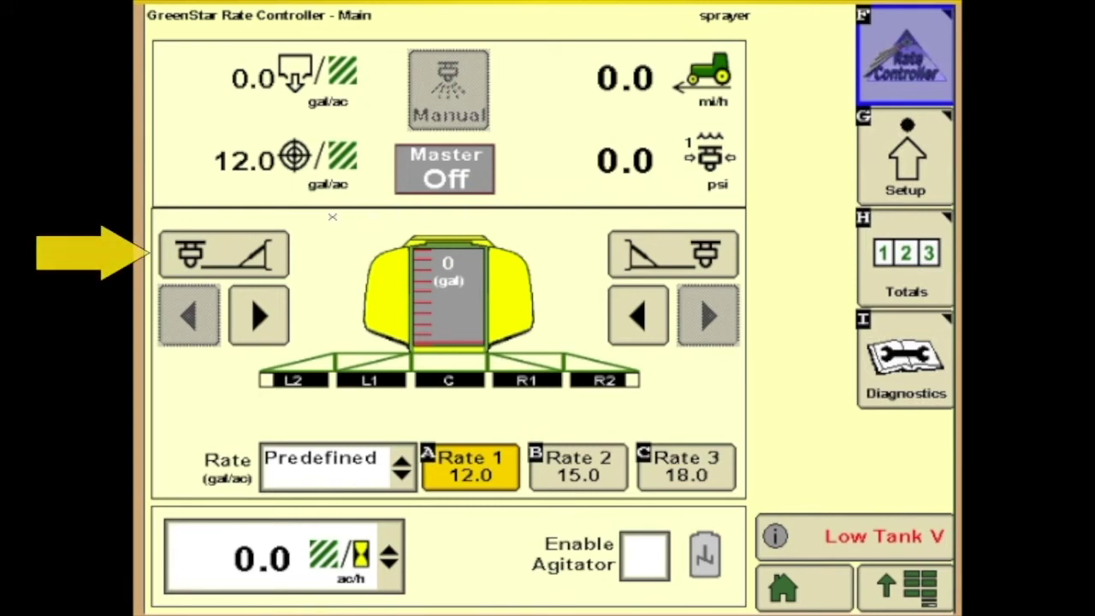
Turn on both fence row nozzles and test unfolding and folding right boom sections R1 and R2
{"action": "left_click", "coordinate": [245, 247]}
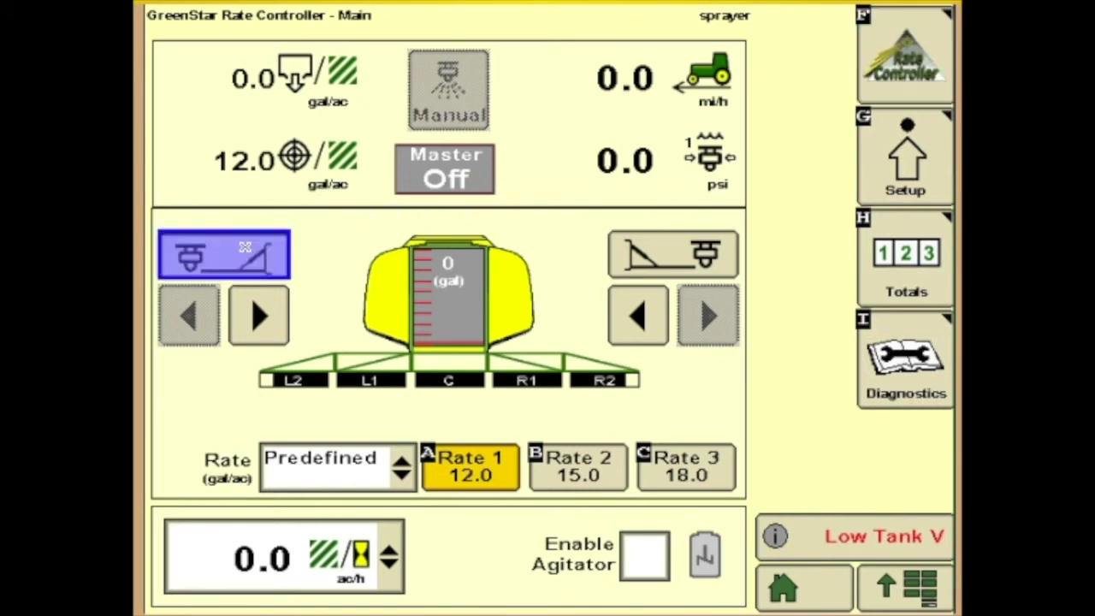
{"action": "left_click", "coordinate": [652, 248]}
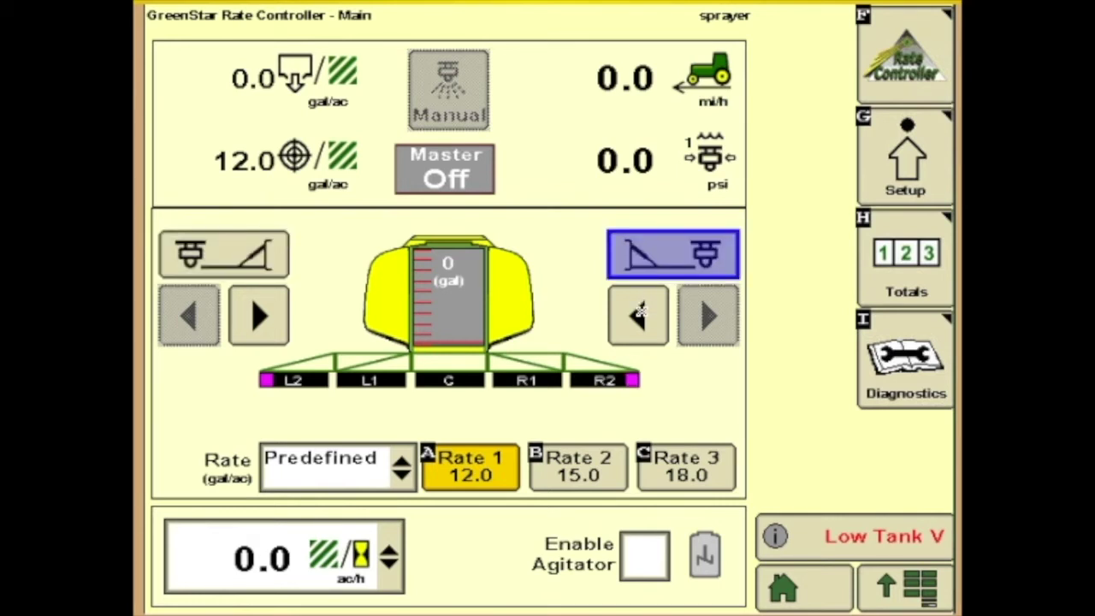
{"action": "left_click", "coordinate": [640, 313]}
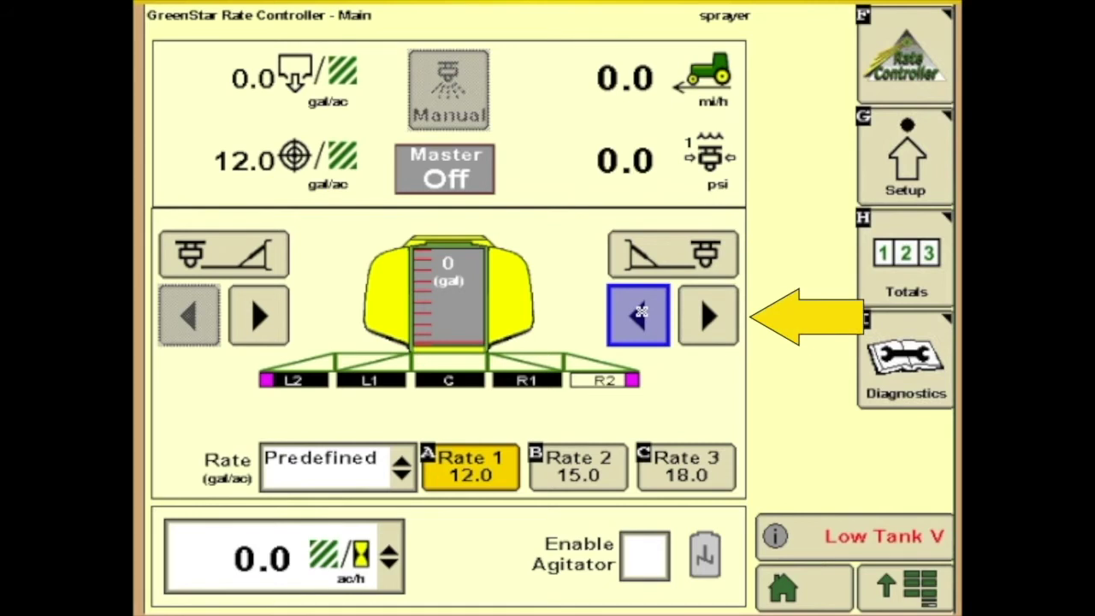
{"action": "left_click", "coordinate": [640, 313]}
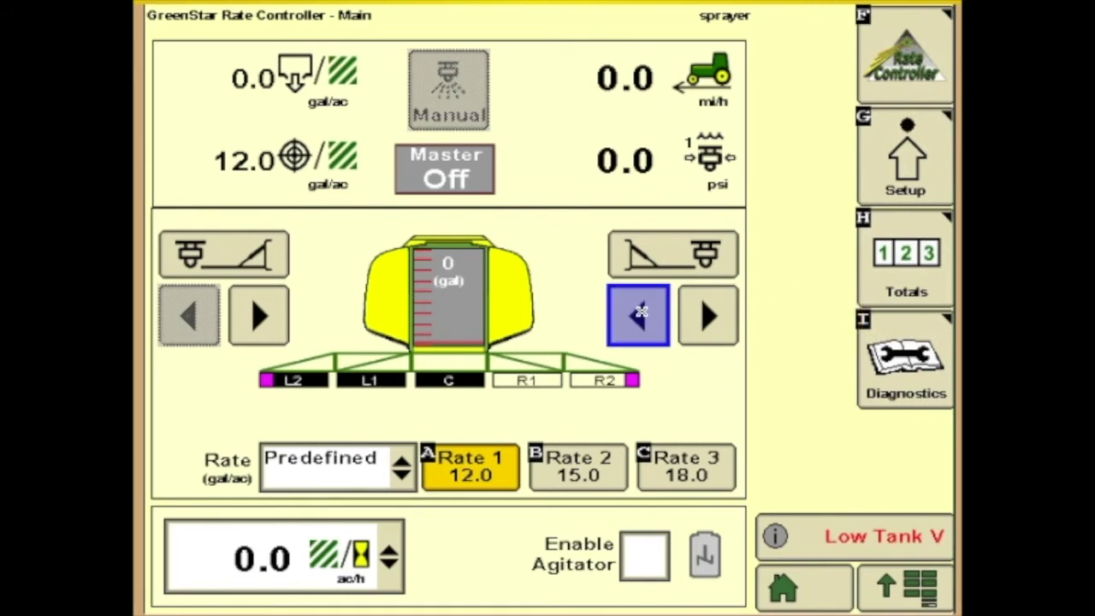
{"action": "left_click", "coordinate": [707, 312]}
{"action": "left_click", "coordinate": [706, 312]}
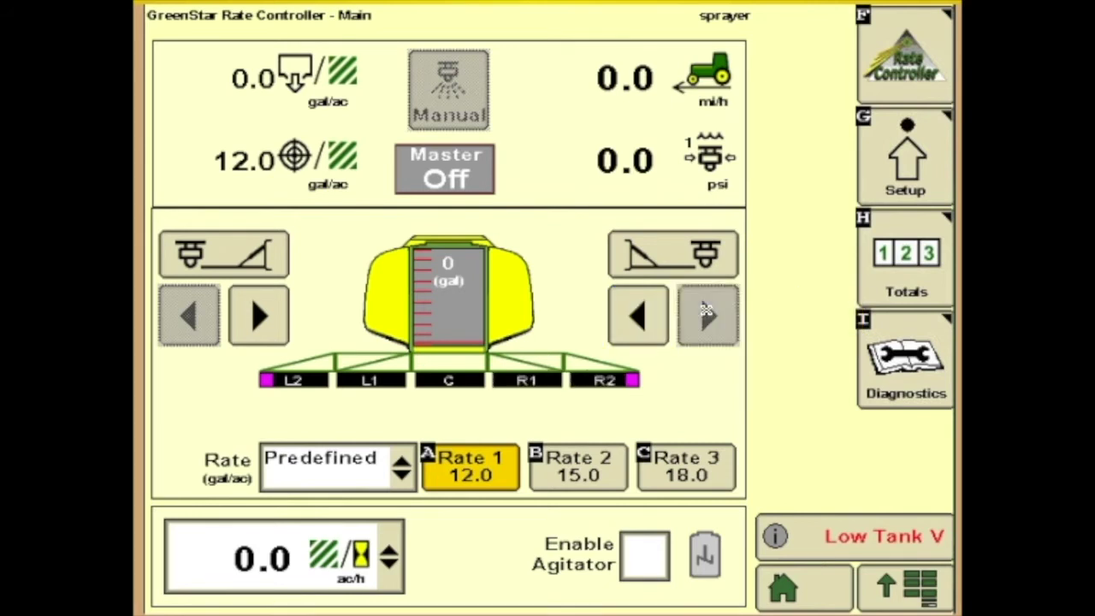
Unfold and refold section L2, then fold the entire left and right booms
{"action": "left_click", "coordinate": [258, 313]}
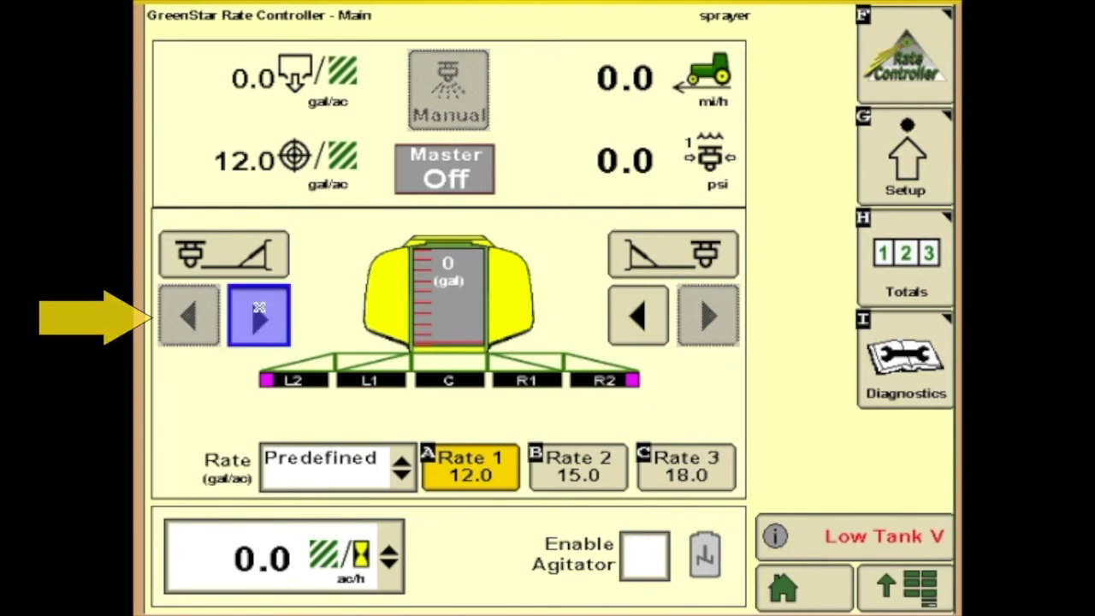
{"action": "left_click", "coordinate": [207, 309]}
{"action": "left_click", "coordinate": [207, 310]}
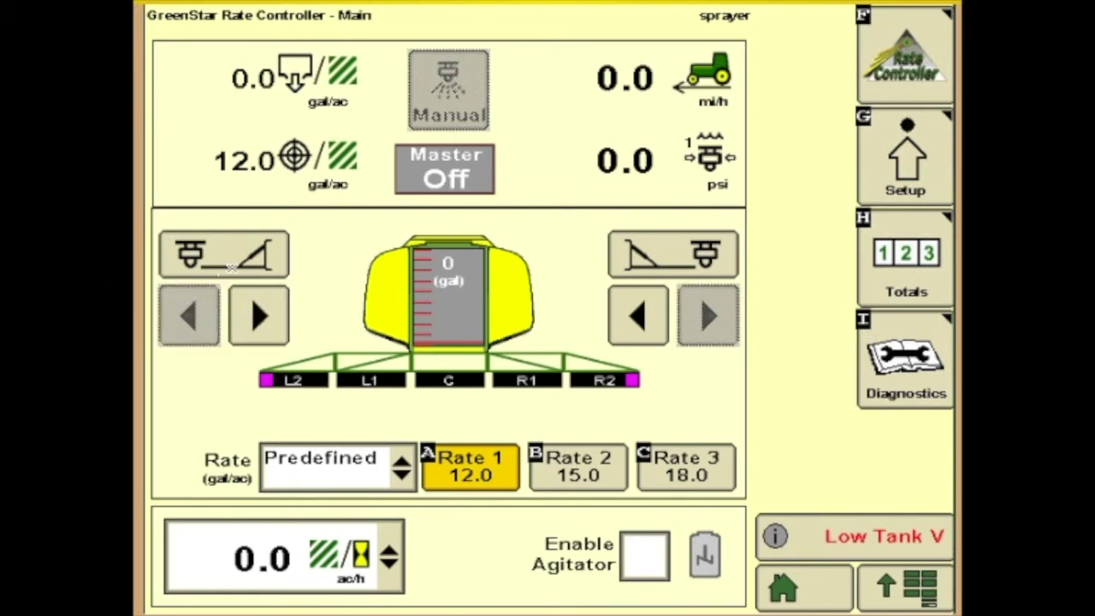
{"action": "left_click", "coordinate": [229, 272]}
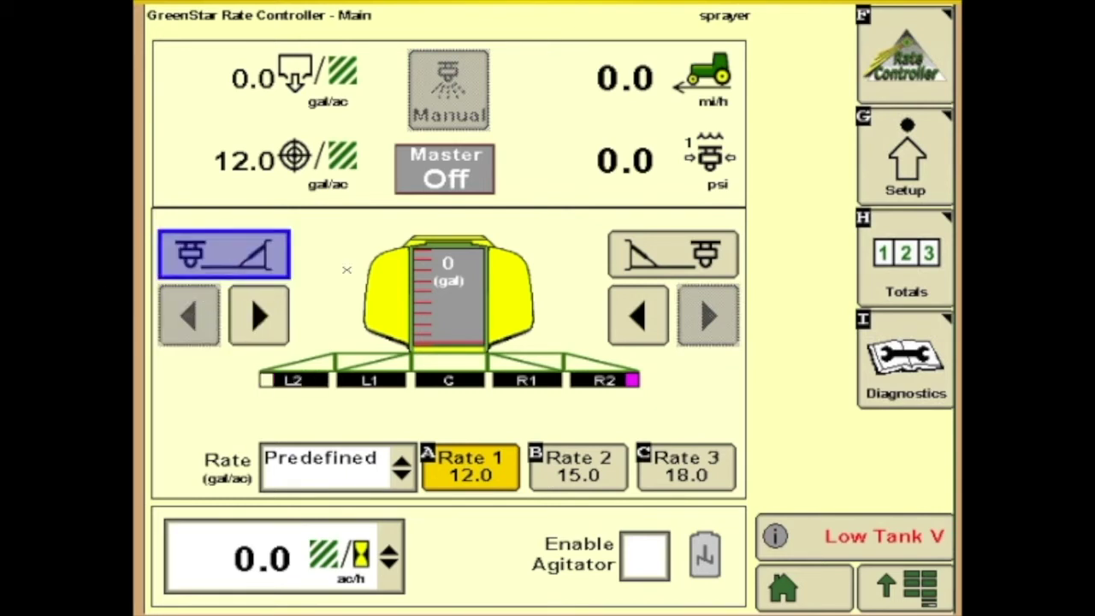
{"action": "left_click", "coordinate": [669, 257]}
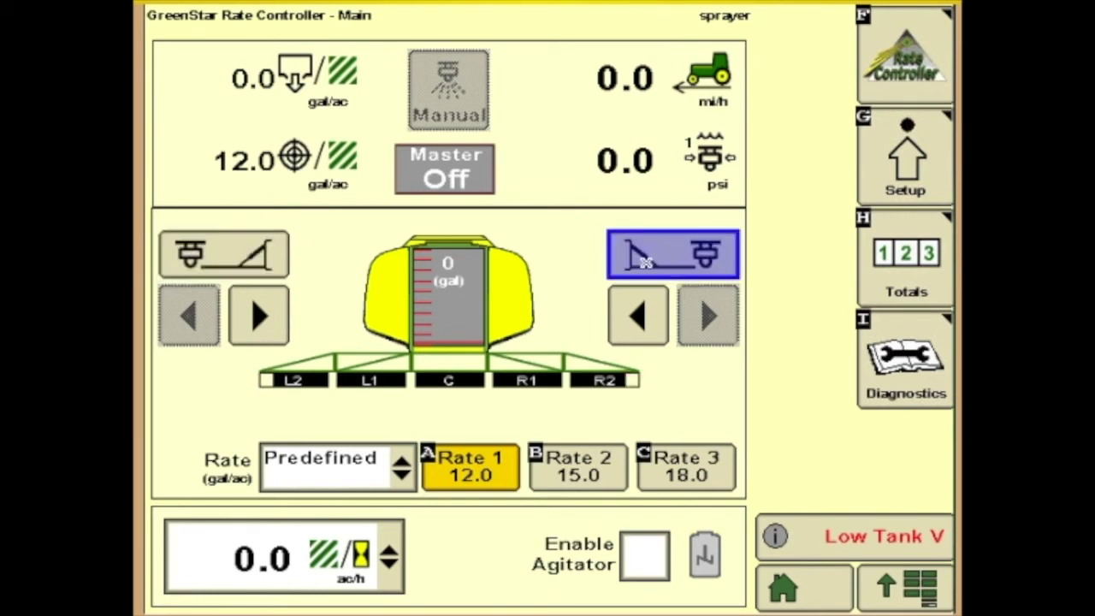
Refill the sprayer tank to a new level of 250 gal
{"action": "left_click", "coordinate": [449, 297]}
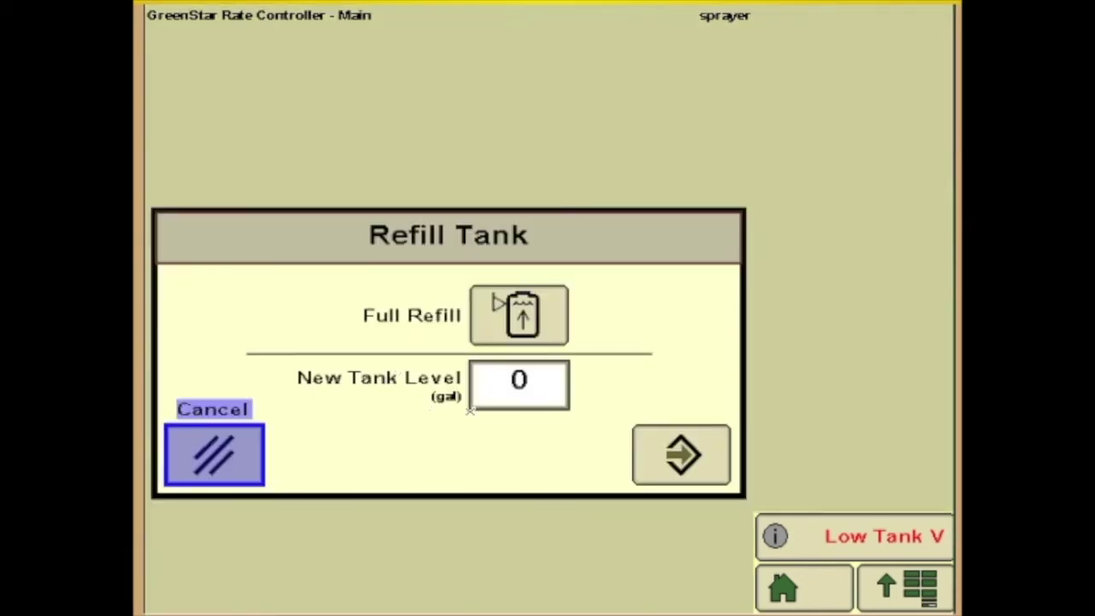
{"action": "left_click", "coordinate": [513, 383]}
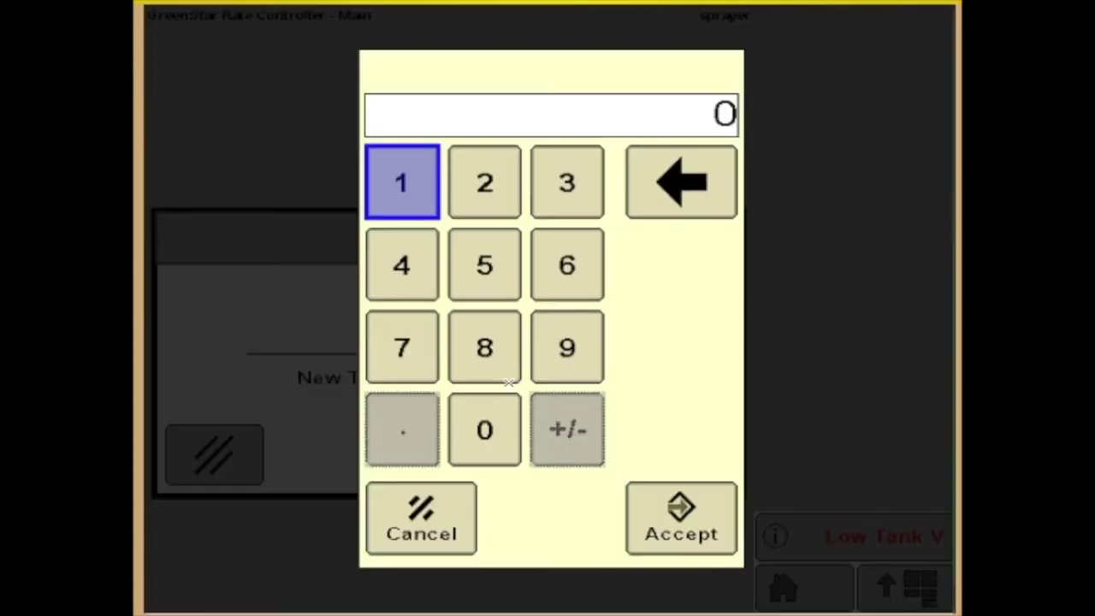
{"action": "left_click", "coordinate": [501, 186]}
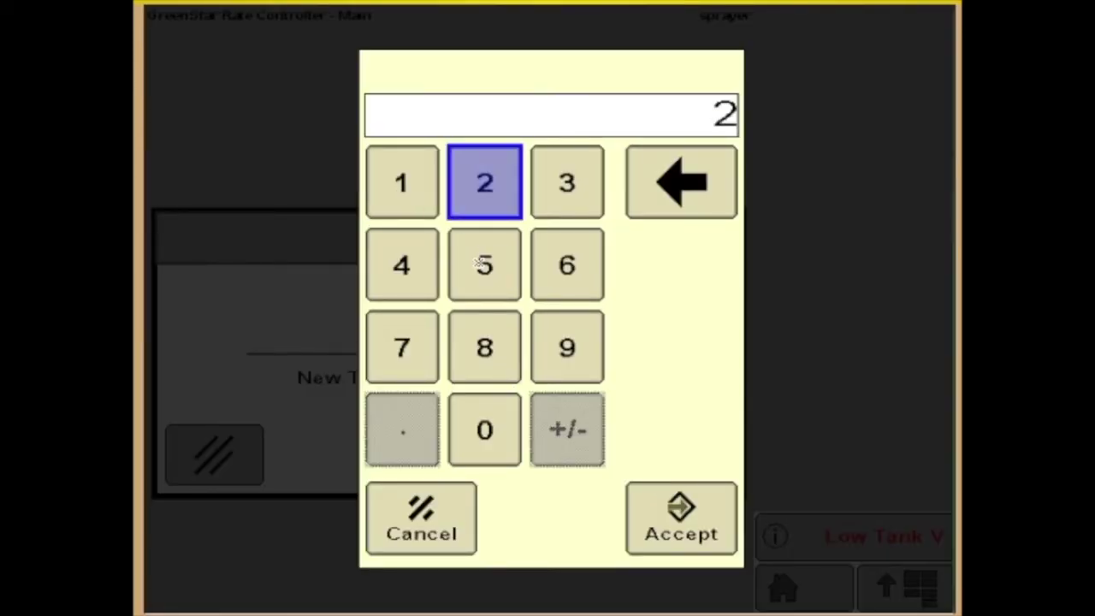
{"action": "left_click", "coordinate": [482, 253]}
{"action": "left_click", "coordinate": [486, 443]}
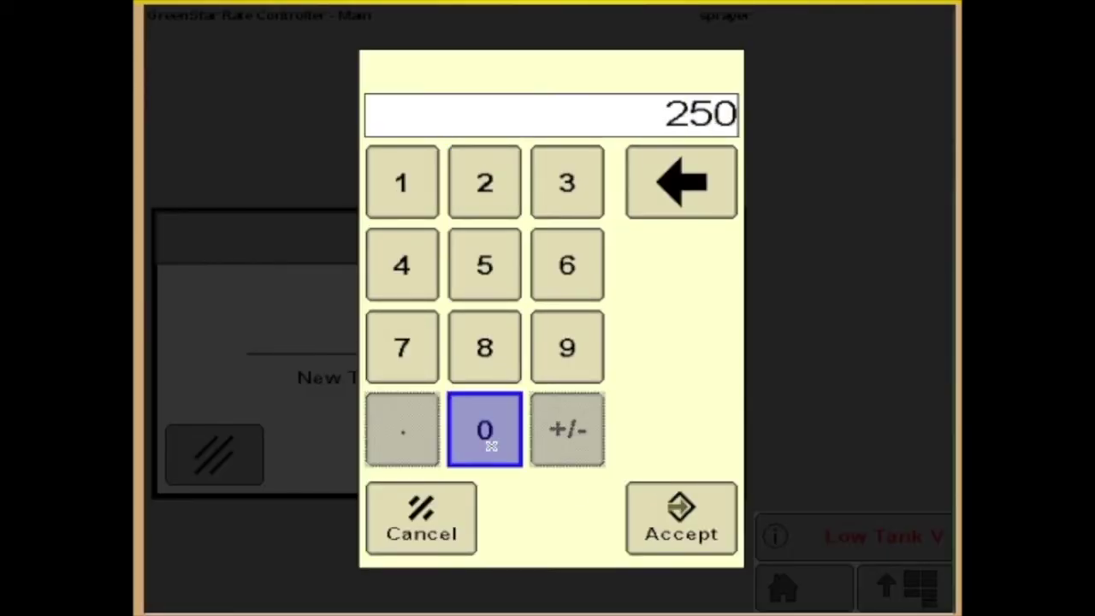
{"action": "left_click", "coordinate": [673, 526]}
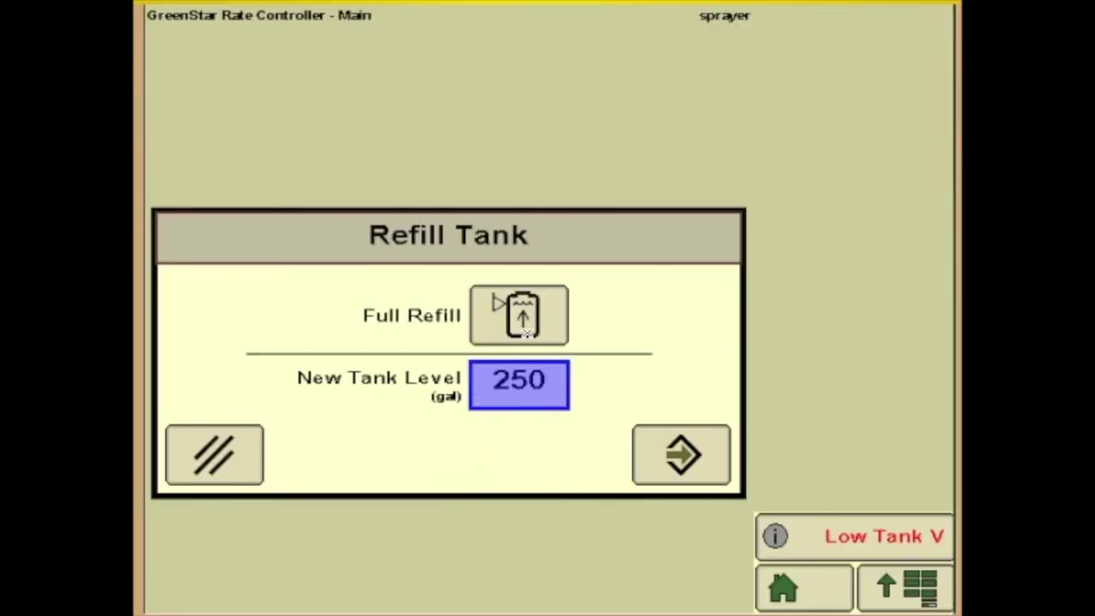
{"action": "left_click", "coordinate": [673, 453]}
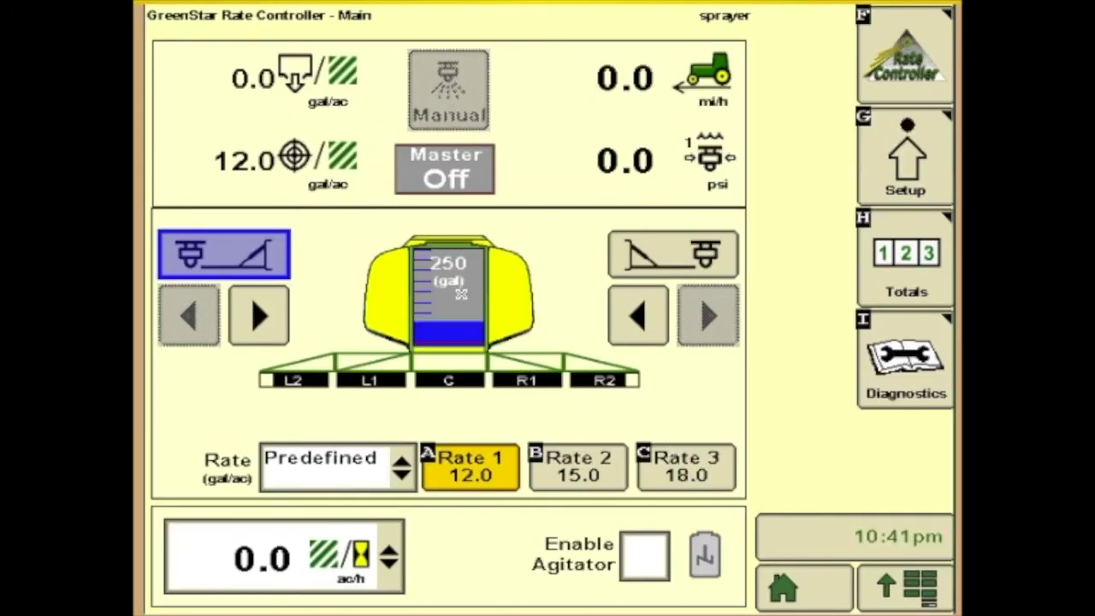
Do a full refill so the tank reads 1000 gal
{"action": "left_click", "coordinate": [443, 297]}
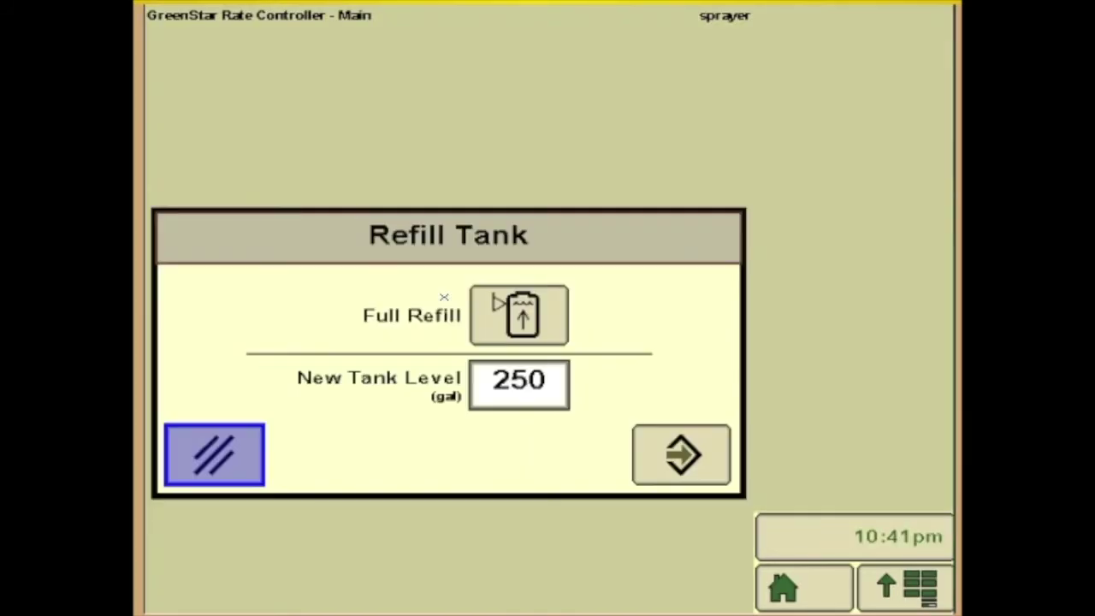
{"action": "left_click", "coordinate": [525, 316]}
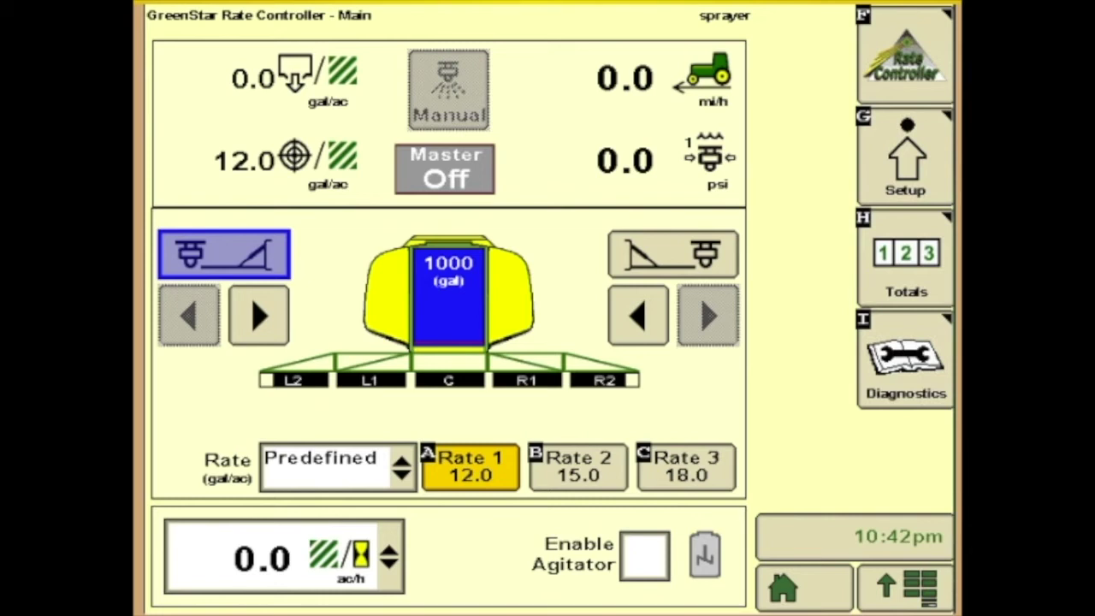
{"action": "left_click", "coordinate": [328, 463]}
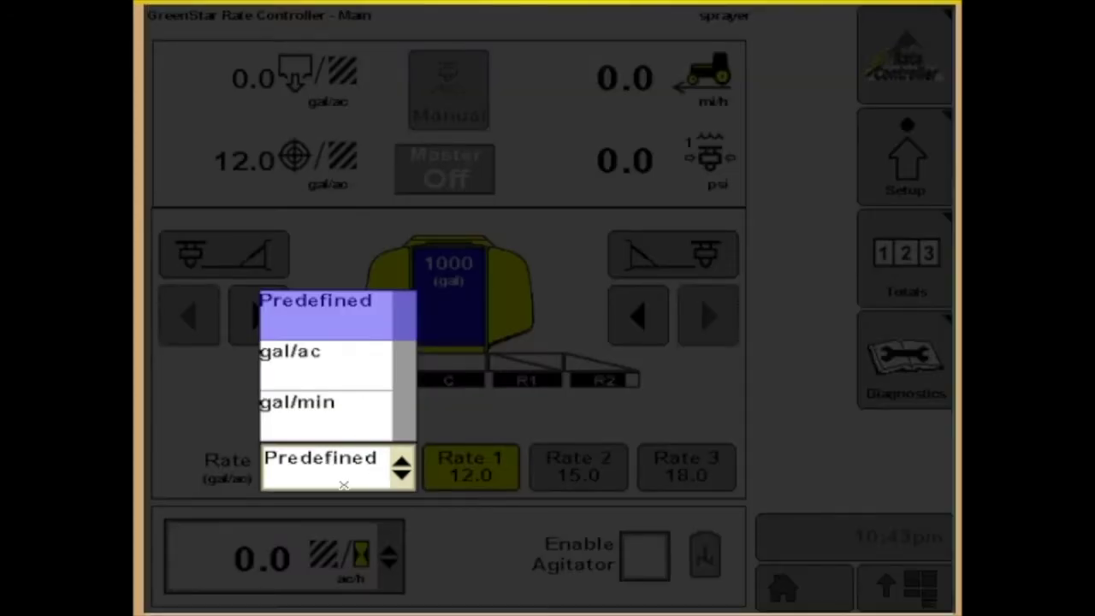
Target Predefined Rate 2 at 15.0 gal/ac, keep the area rate readout, and leave the agitator off
{"action": "left_click", "coordinate": [326, 466]}
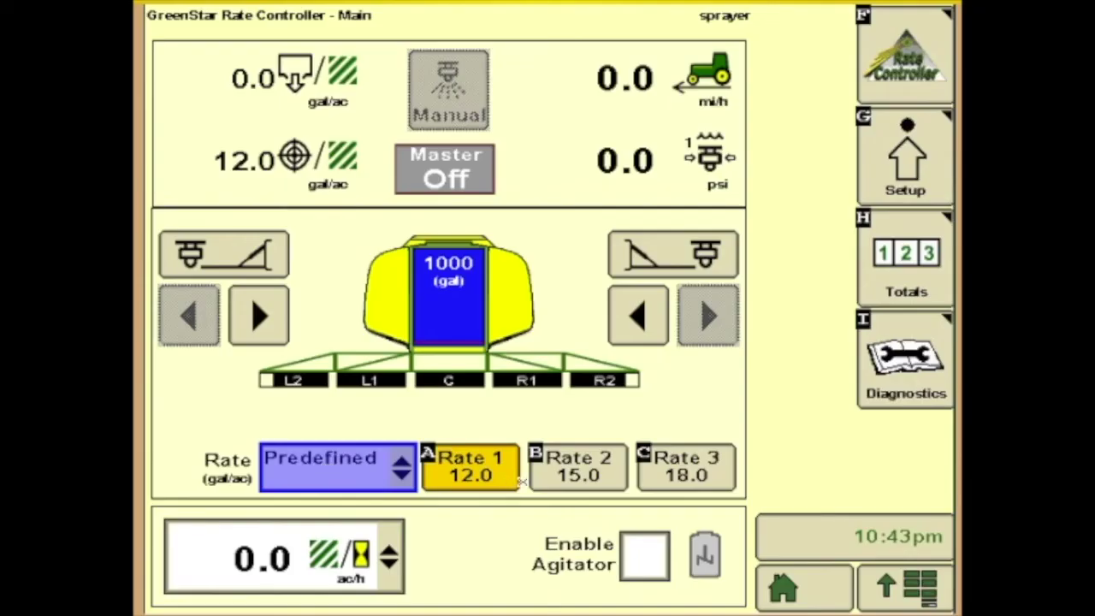
{"action": "left_click", "coordinate": [589, 462]}
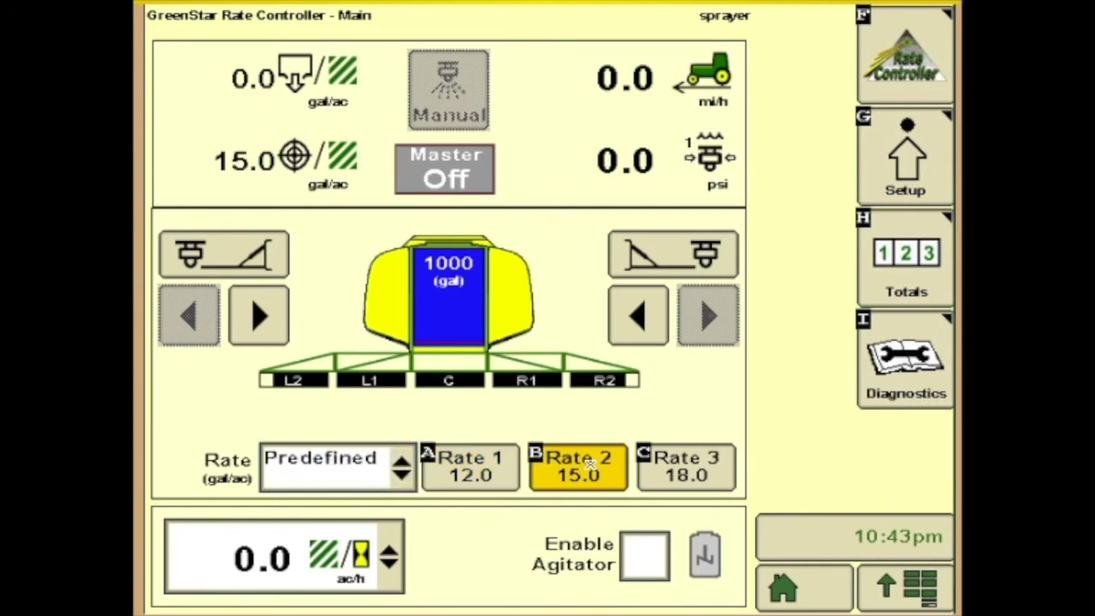
{"action": "left_click", "coordinate": [323, 554]}
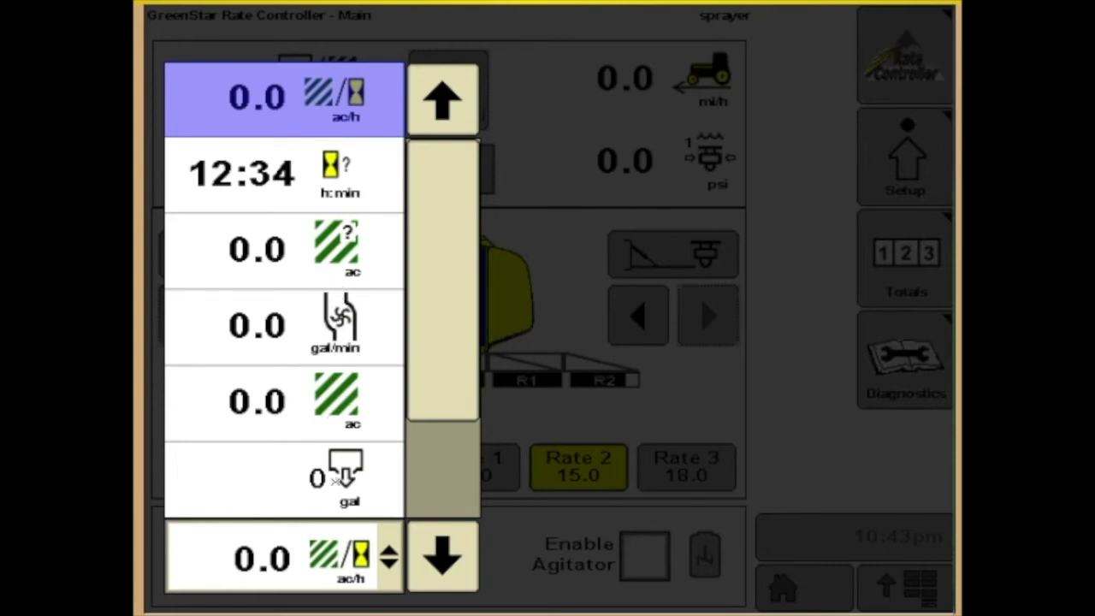
{"action": "left_click", "coordinate": [439, 555]}
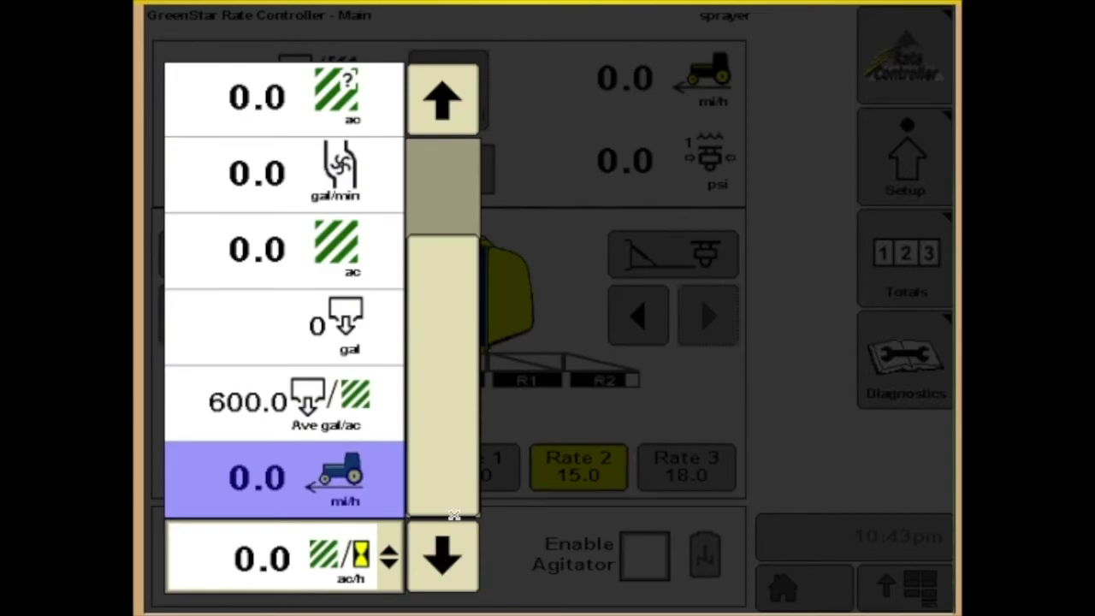
{"action": "left_click", "coordinate": [535, 545]}
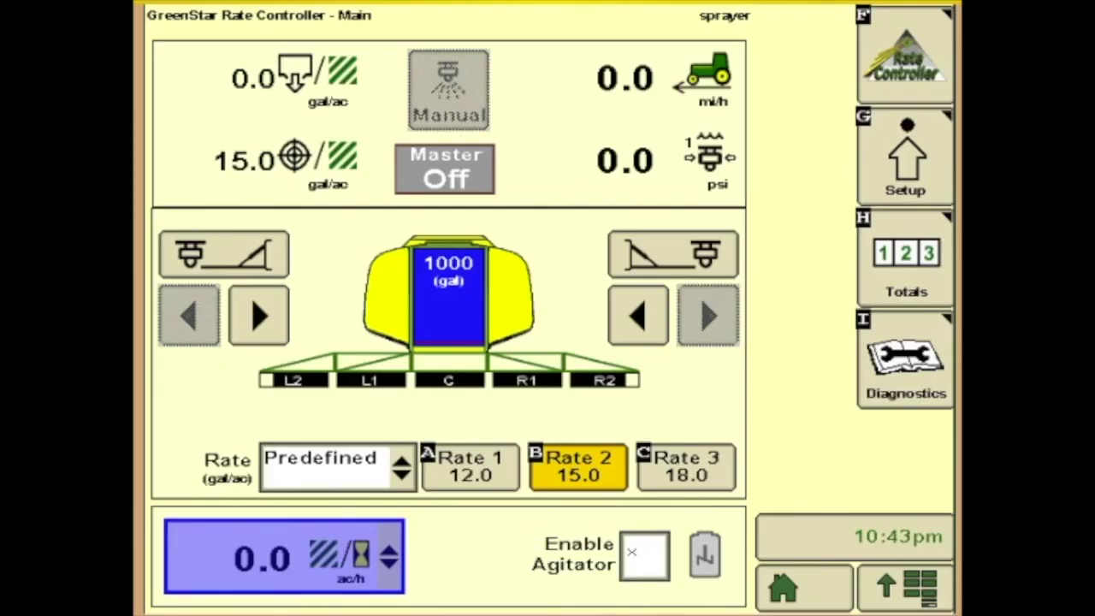
{"action": "left_click", "coordinate": [641, 552]}
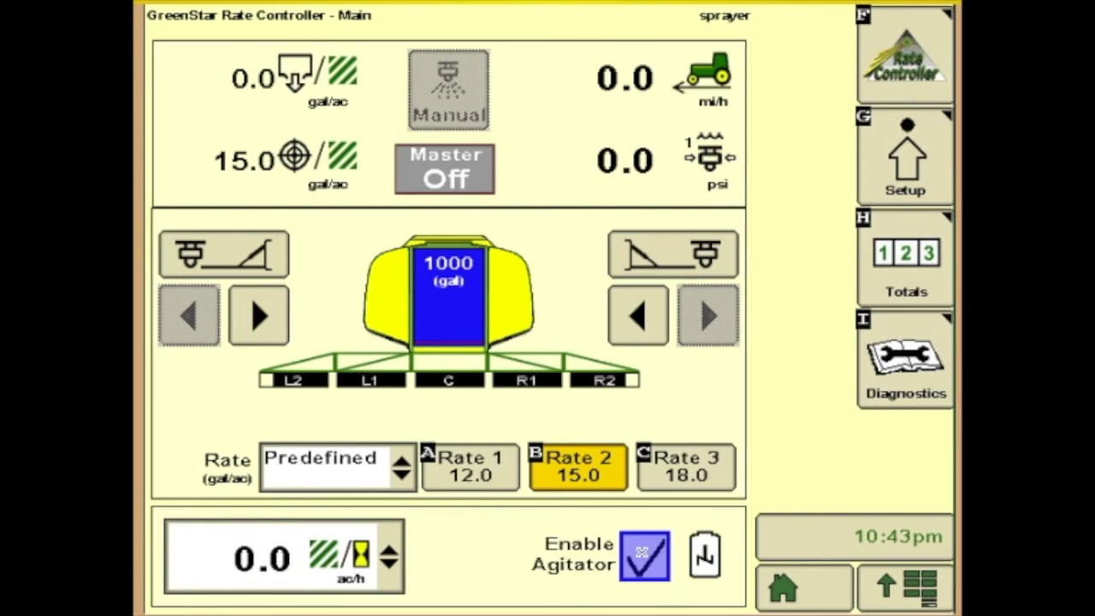
{"action": "left_click", "coordinate": [641, 552]}
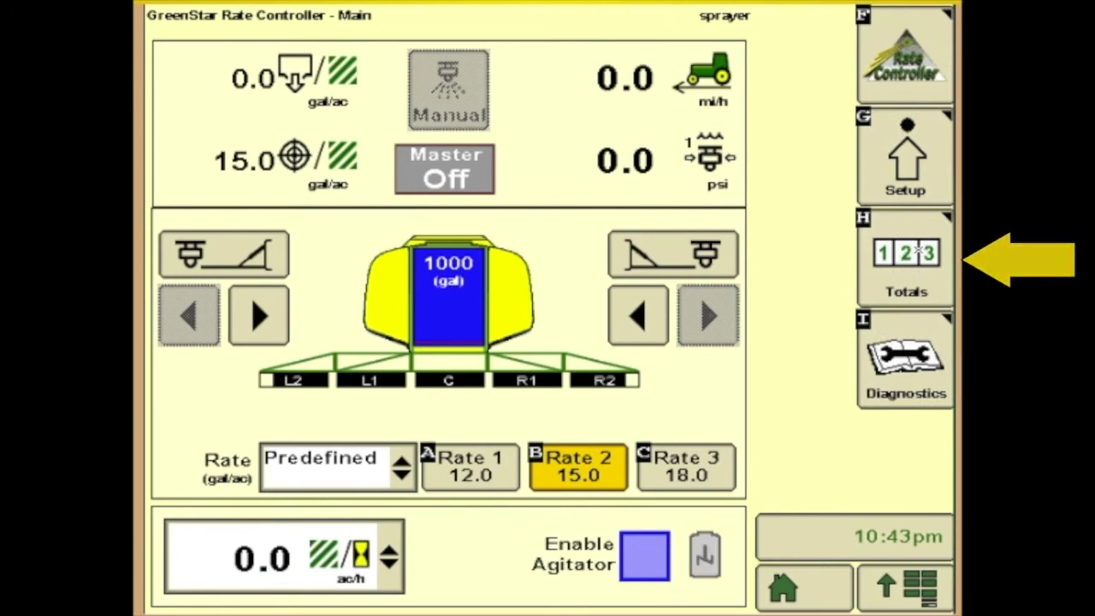
{"action": "left_click", "coordinate": [917, 249]}
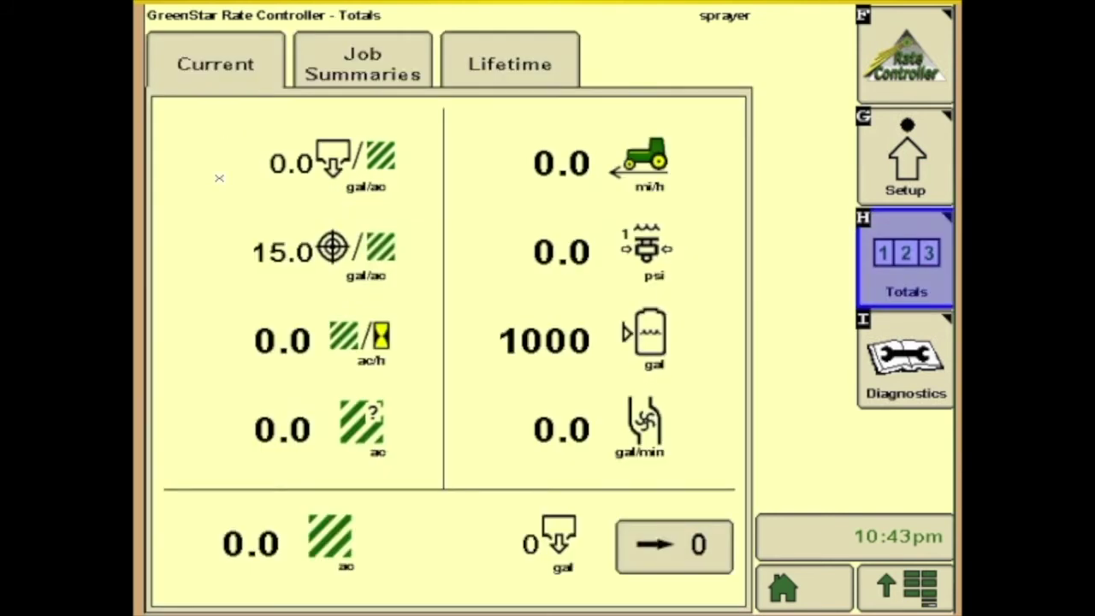
Create a new job summary named 1
{"action": "left_click", "coordinate": [363, 64]}
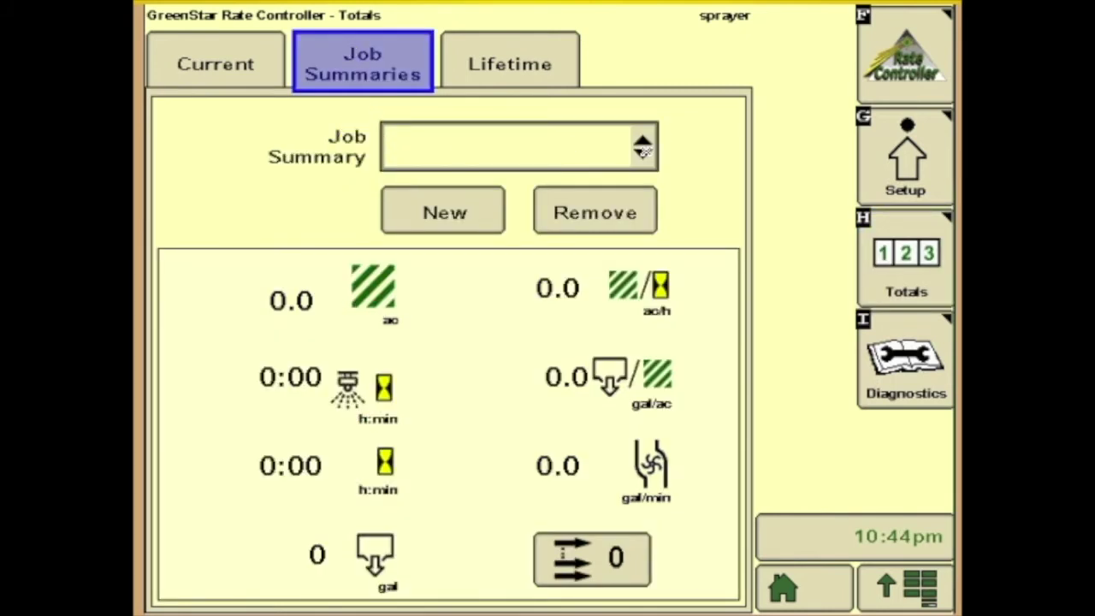
{"action": "left_click", "coordinate": [443, 211]}
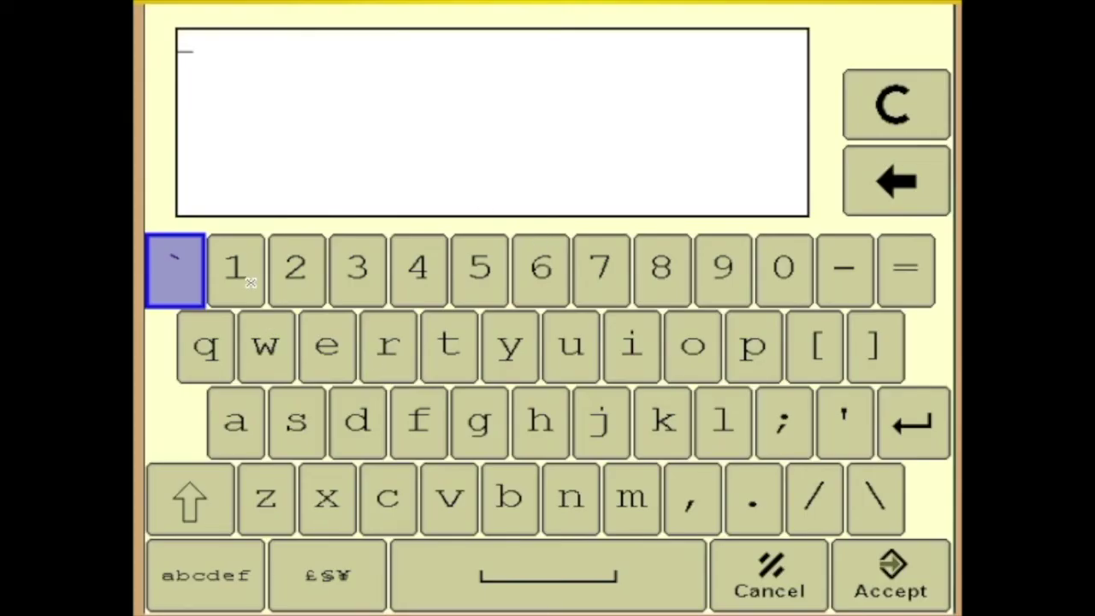
{"action": "left_click", "coordinate": [248, 281]}
{"action": "left_click", "coordinate": [869, 594]}
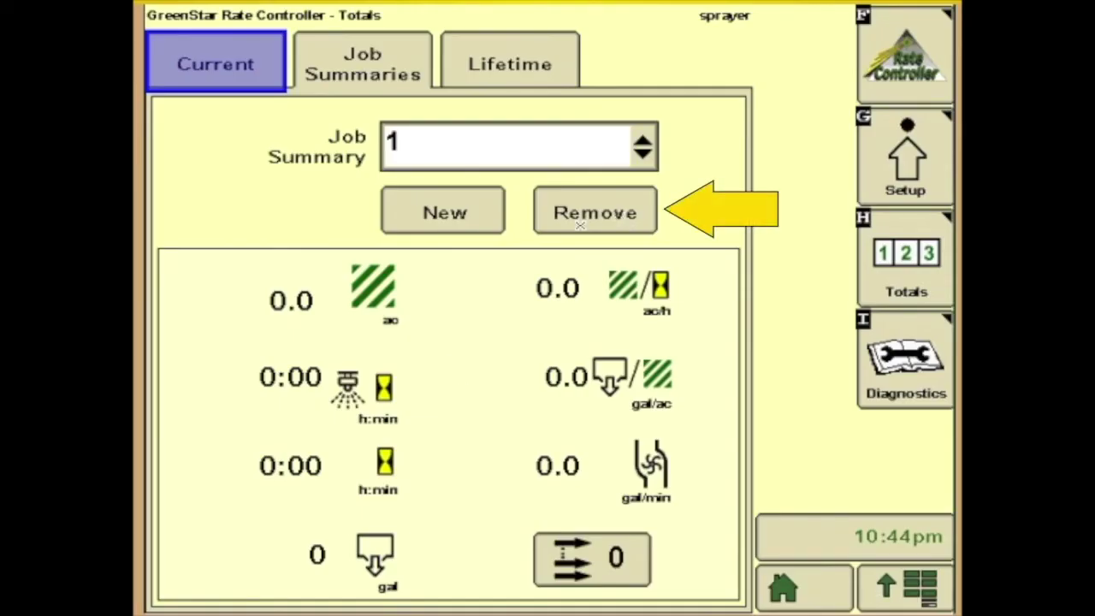
Remove job summary 1 and view the sprayer's lifetime totals
{"action": "left_click", "coordinate": [614, 215]}
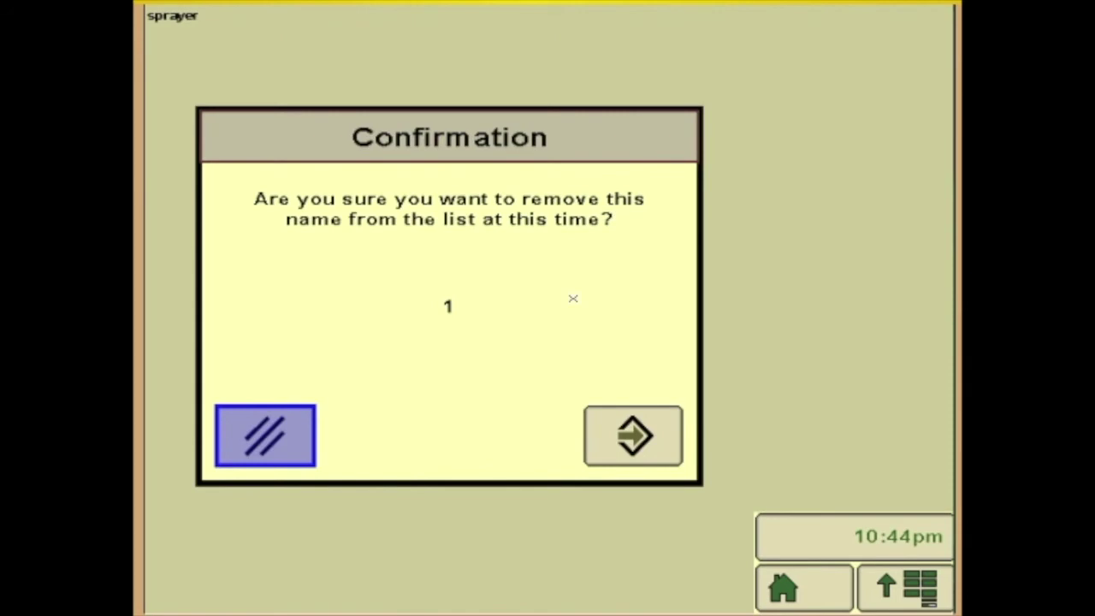
{"action": "left_click", "coordinate": [665, 430]}
{"action": "left_click", "coordinate": [509, 94]}
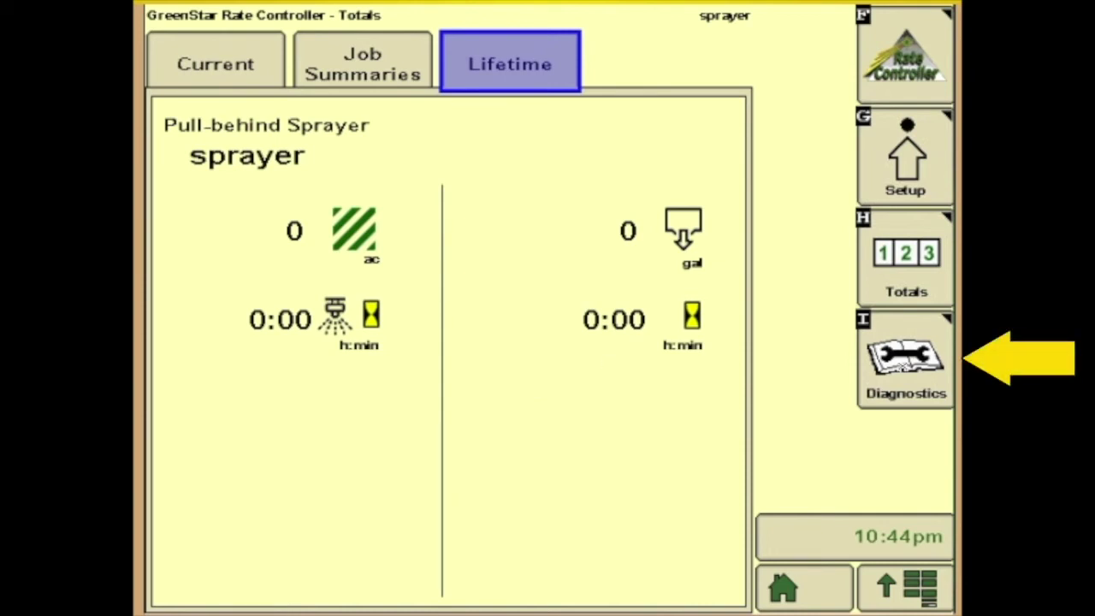
{"action": "left_click", "coordinate": [906, 359]}
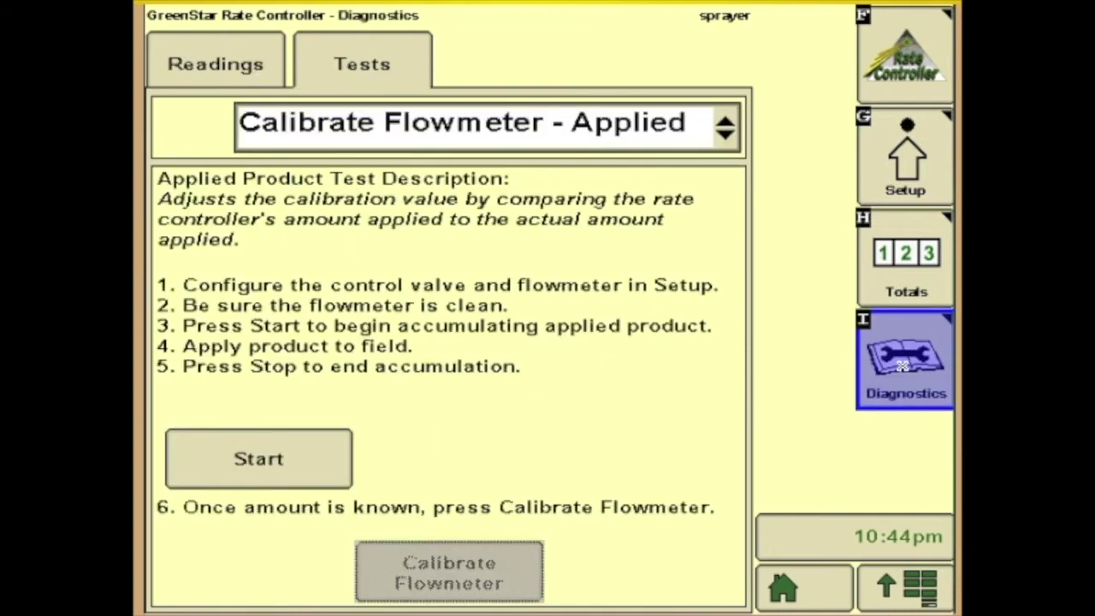
Check the Switches/Status and Sensors/Status diagnostic readings, then go to the diagnostic Tests
{"action": "left_click", "coordinate": [220, 66]}
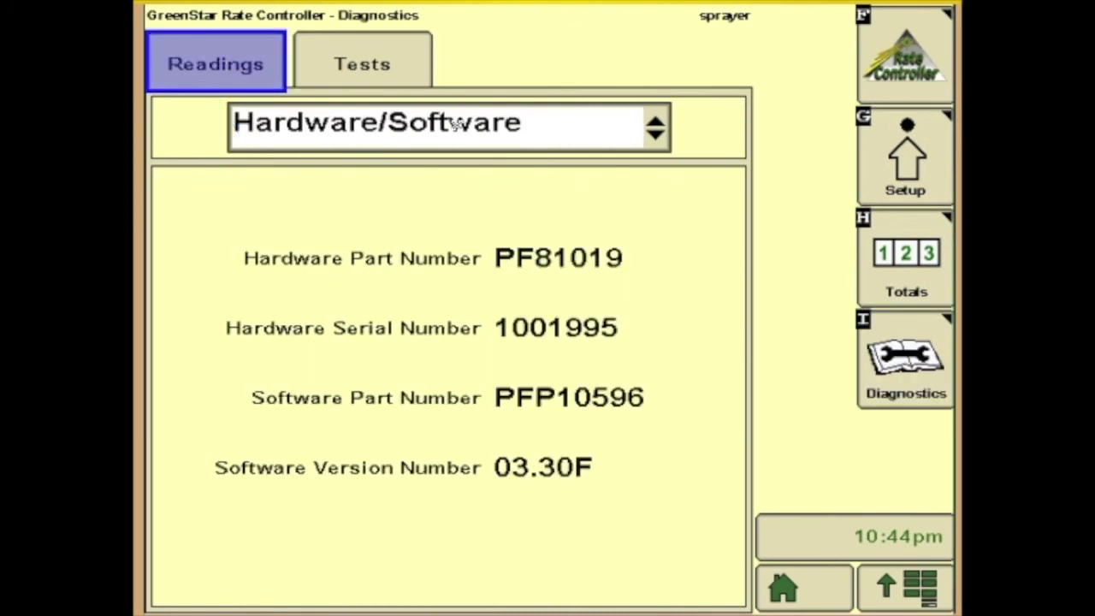
{"action": "left_click", "coordinate": [458, 123]}
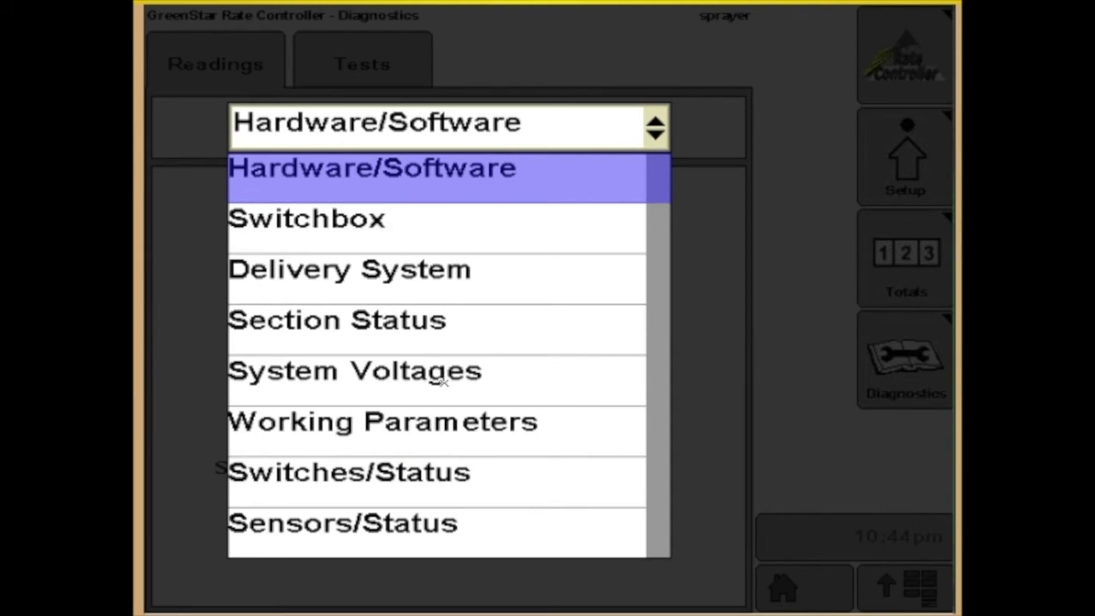
{"action": "left_click", "coordinate": [433, 481]}
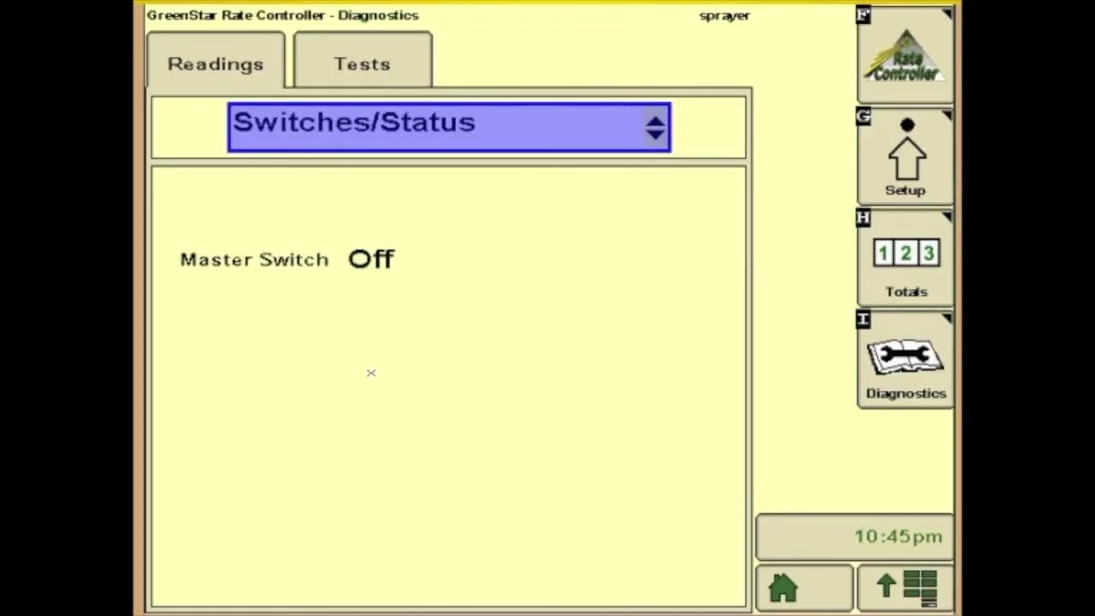
{"action": "left_click", "coordinate": [408, 128]}
{"action": "left_click", "coordinate": [396, 527]}
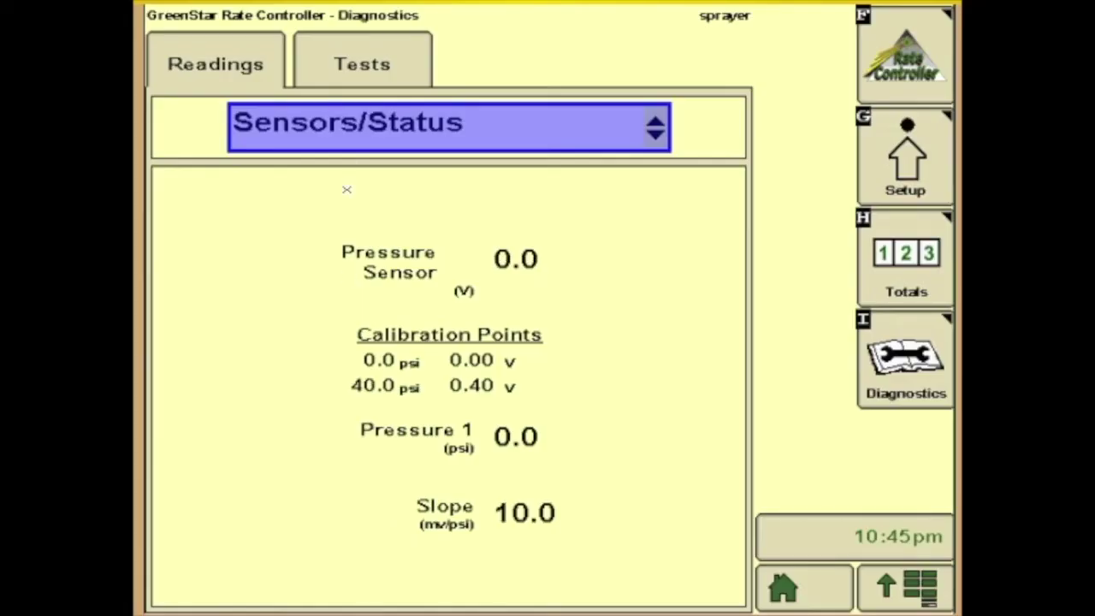
{"action": "left_click", "coordinate": [385, 62]}
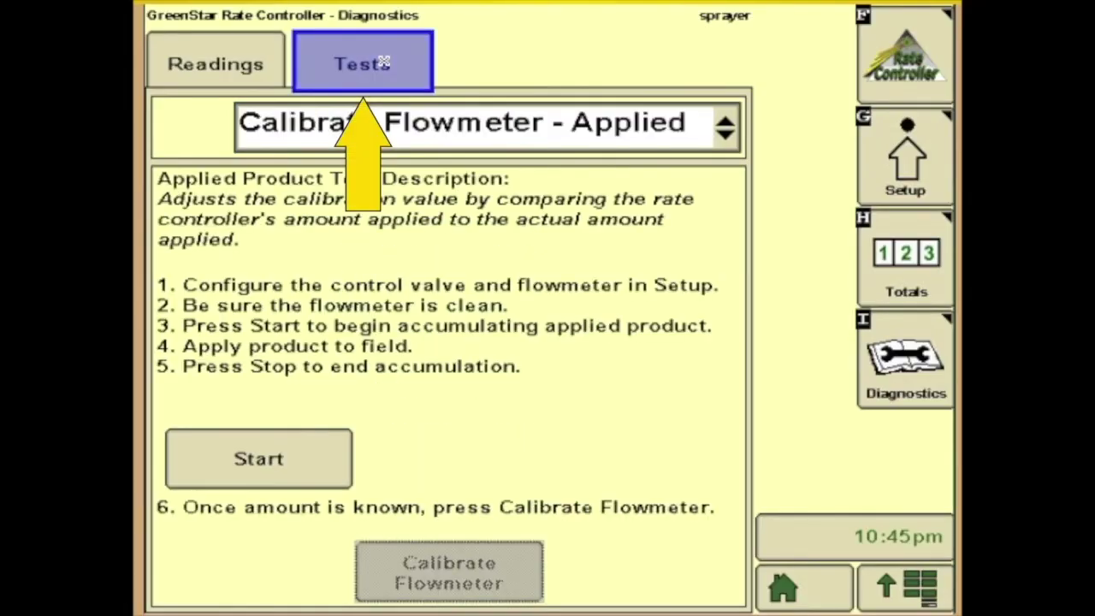
Select Nozzle Flow Check, acknowledge the warning, and set 10.0 mi/h test speed and 15.0 gal/ac rate
{"action": "left_click", "coordinate": [524, 124]}
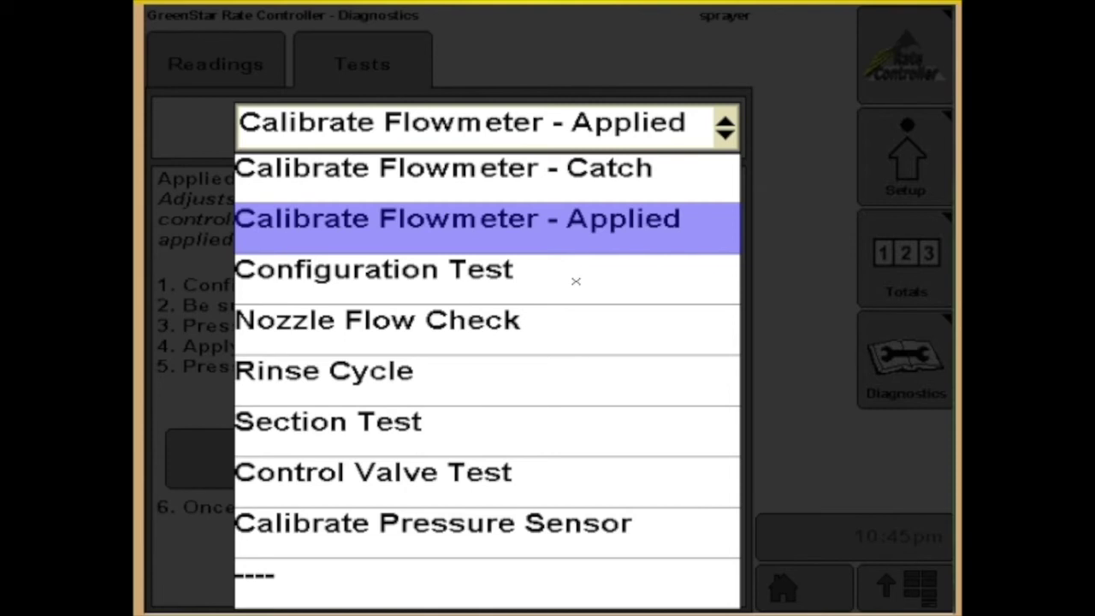
{"action": "left_click", "coordinate": [467, 331]}
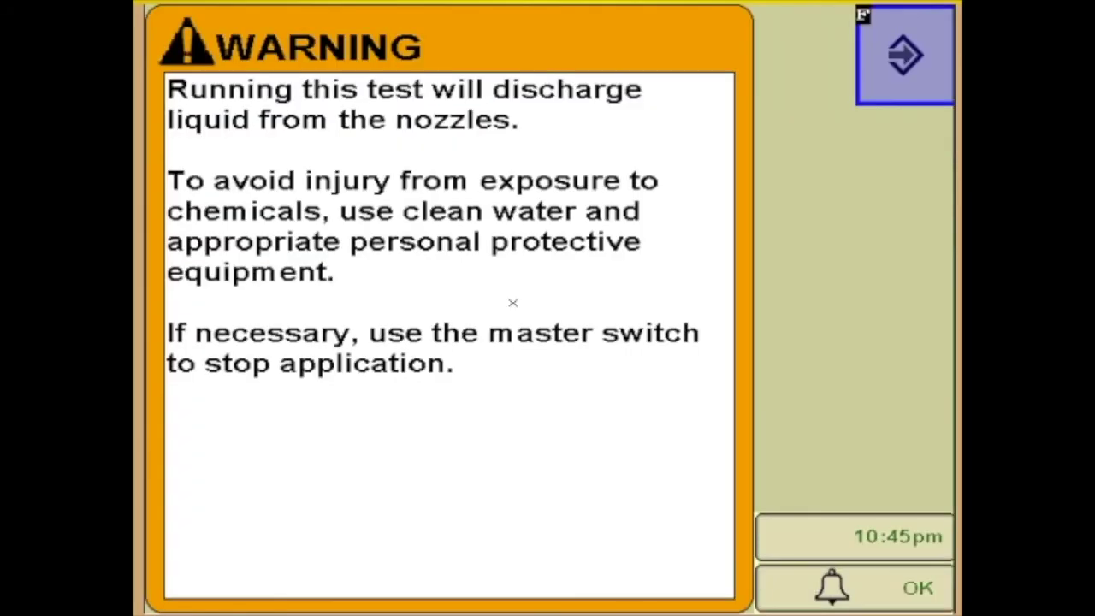
{"action": "left_click", "coordinate": [904, 57]}
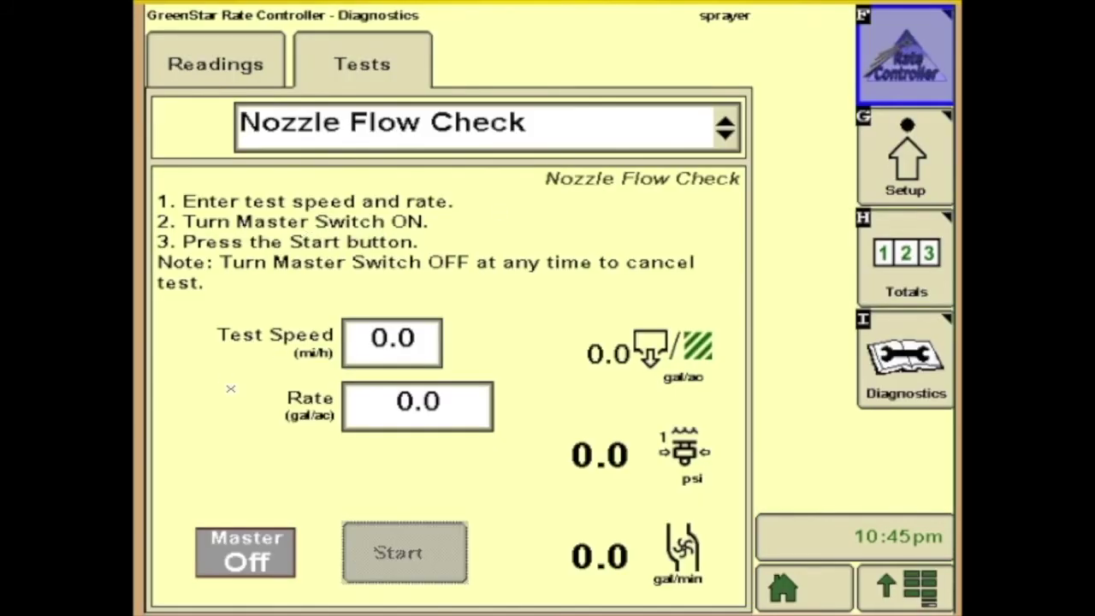
{"action": "left_click", "coordinate": [387, 339]}
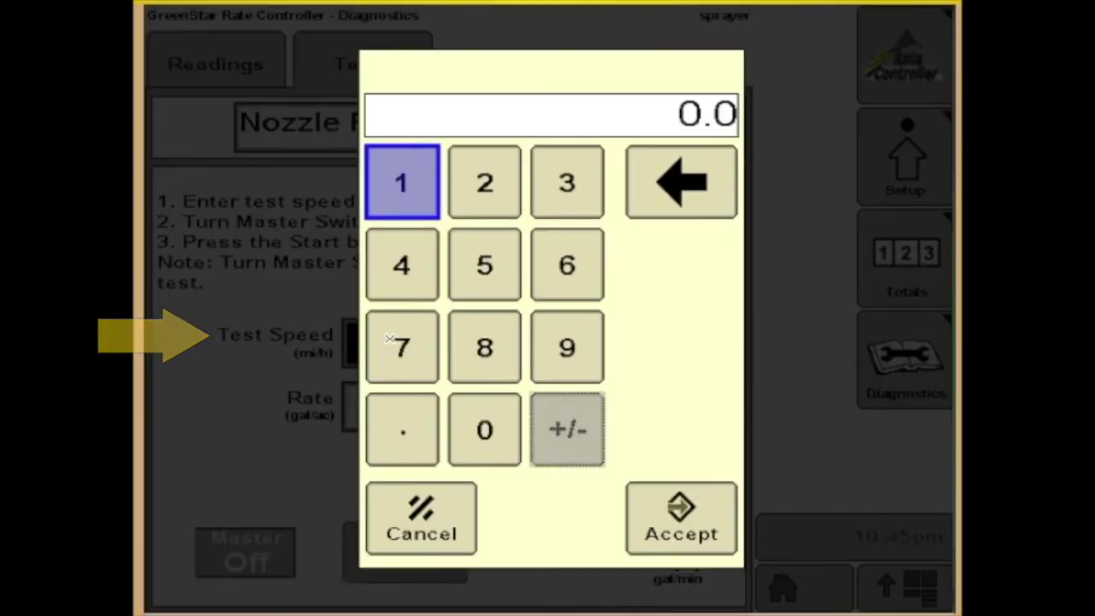
{"action": "left_click", "coordinate": [401, 183]}
{"action": "left_click", "coordinate": [484, 429]}
{"action": "left_click", "coordinate": [681, 518]}
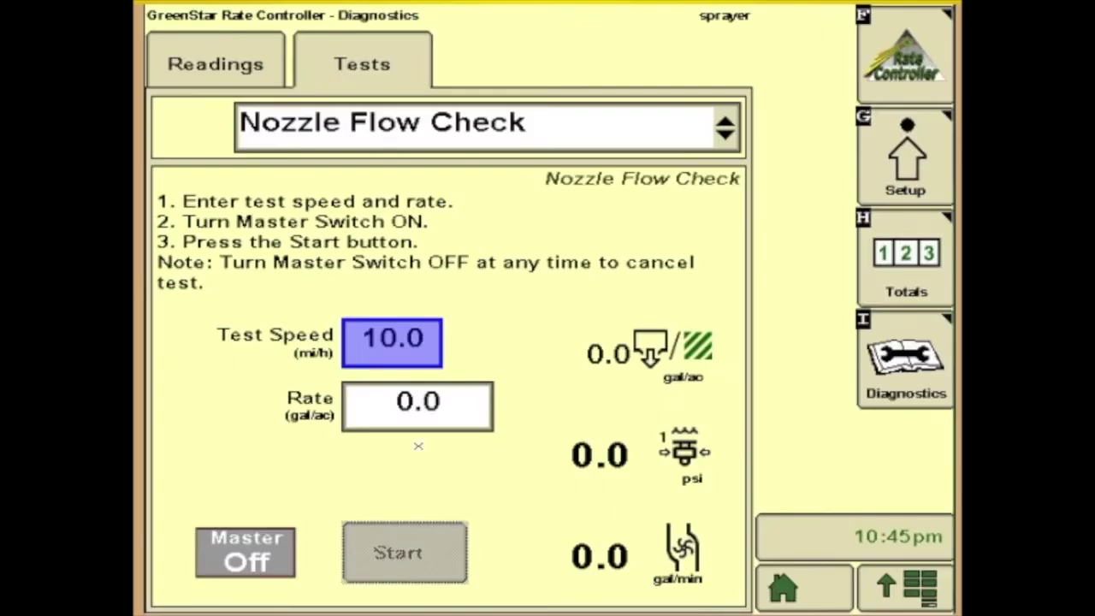
{"action": "left_click", "coordinate": [425, 417]}
{"action": "left_click", "coordinate": [402, 181]}
{"action": "left_click", "coordinate": [484, 265]}
{"action": "left_click", "coordinate": [679, 518]}
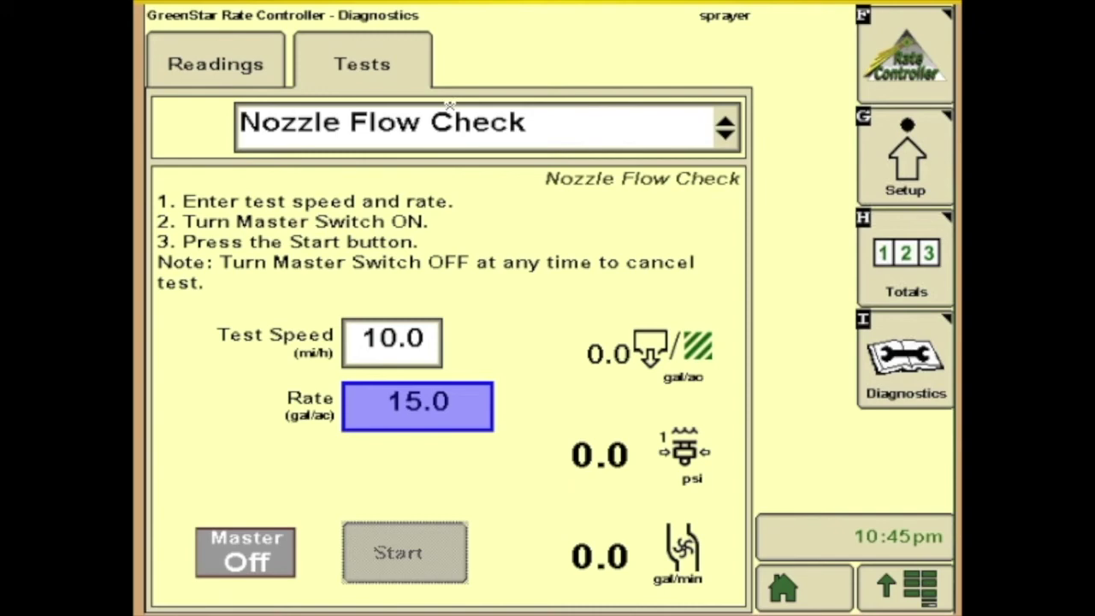
Switch the diagnostic test to Rinse Cycle
{"action": "left_click", "coordinate": [428, 143]}
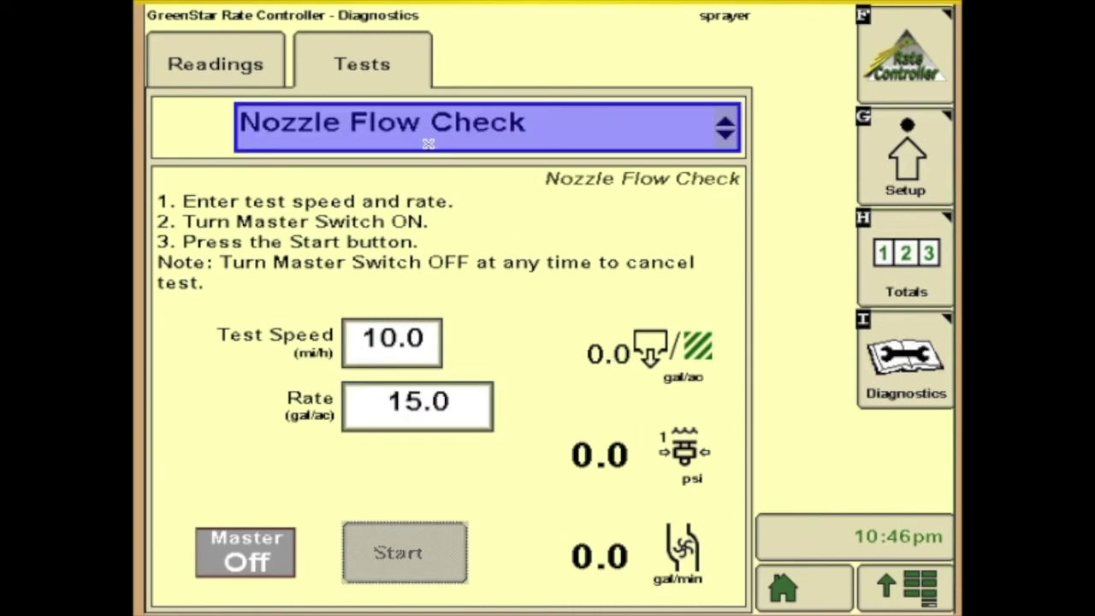
{"action": "left_click", "coordinate": [428, 144]}
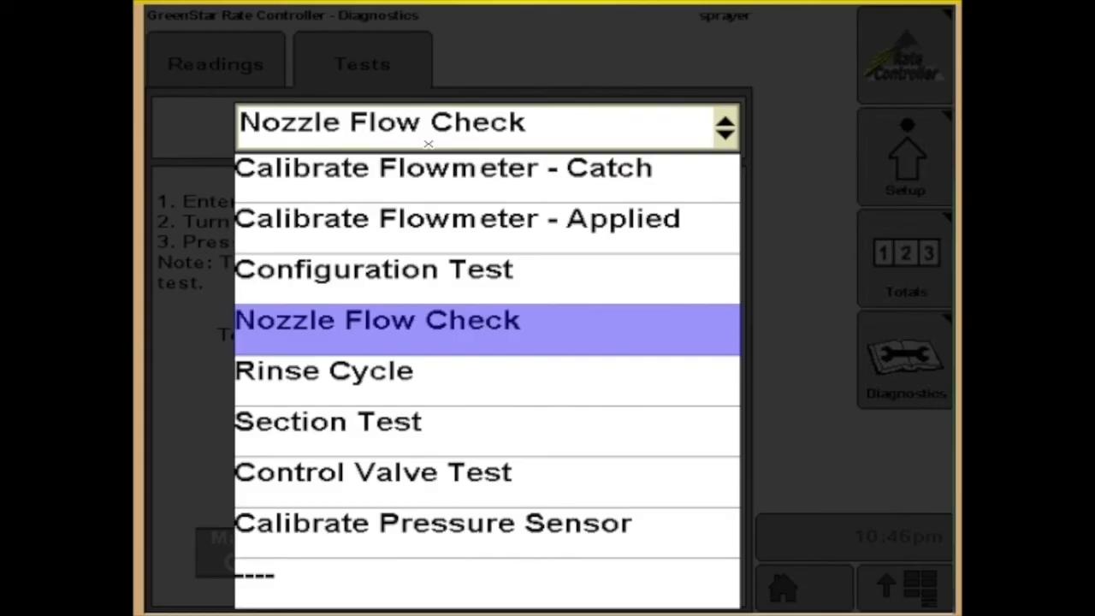
{"action": "left_click", "coordinate": [356, 380]}
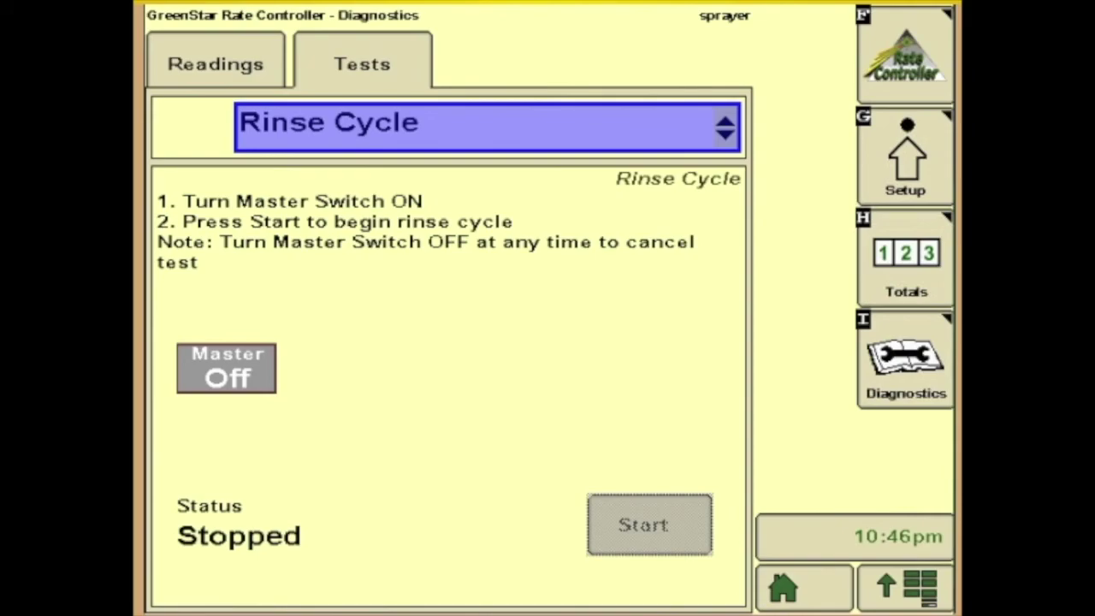
Select Section Test and uncheck sections 2–5 so only section 1 stays on, then pick Control Valve Test
{"action": "left_click", "coordinate": [447, 132]}
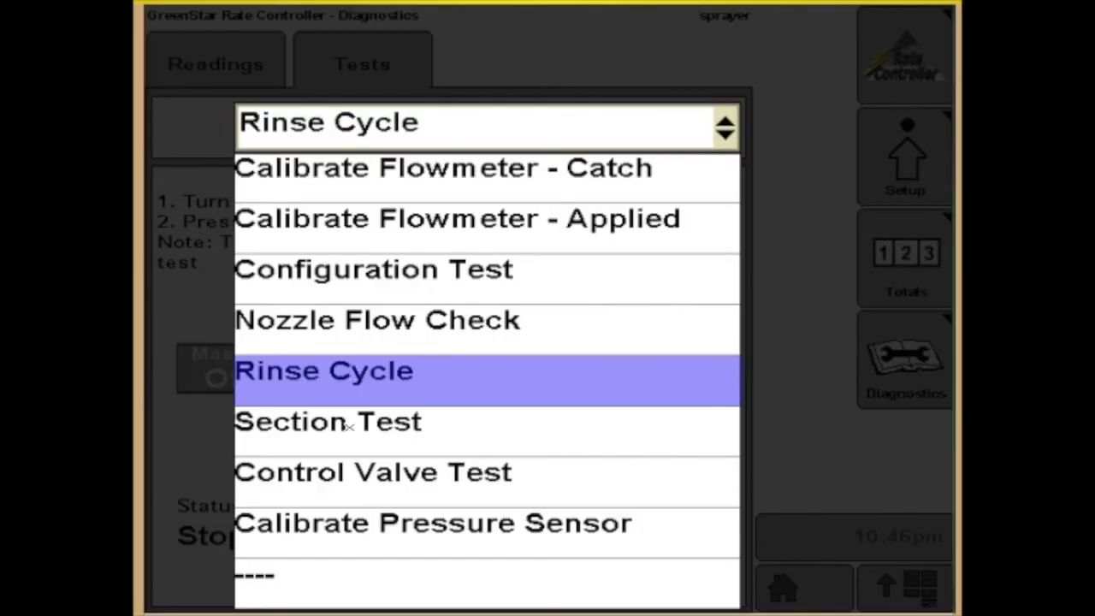
{"action": "left_click", "coordinate": [360, 429]}
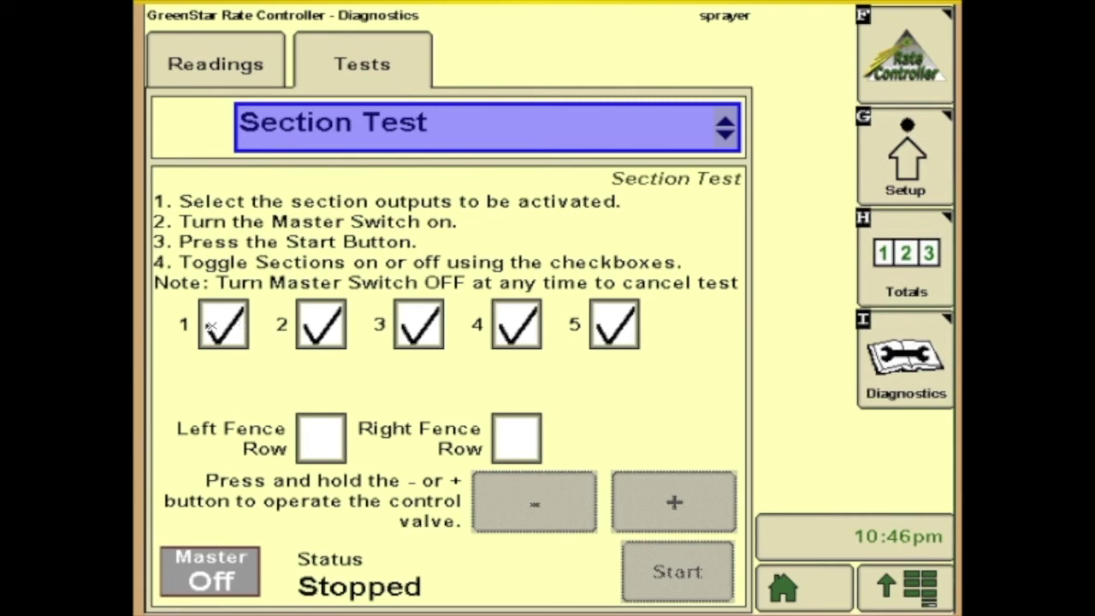
{"action": "left_click", "coordinate": [310, 329]}
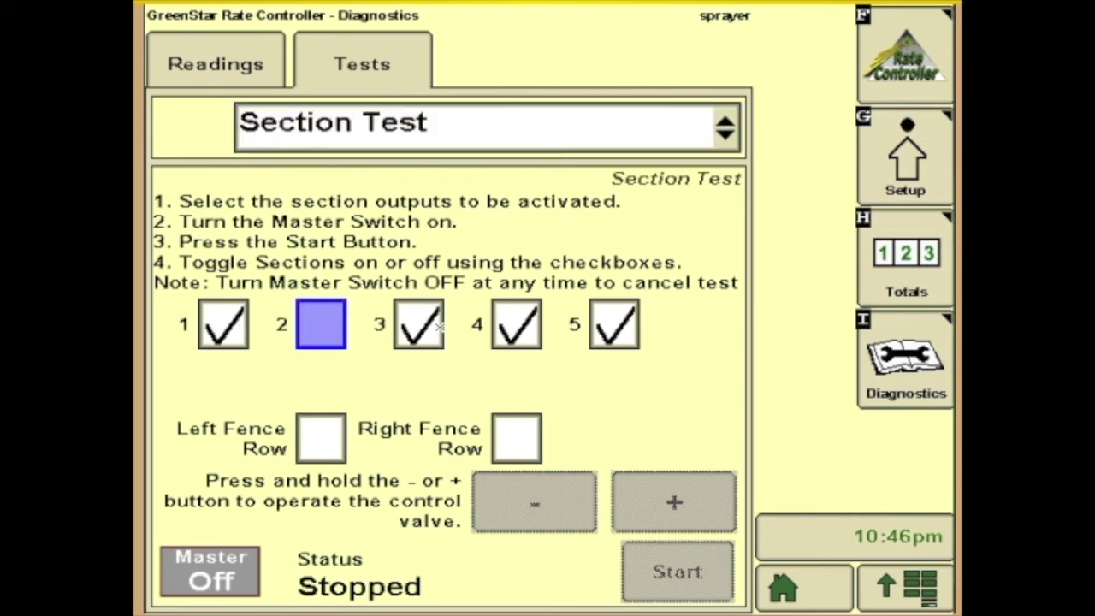
{"action": "left_click", "coordinate": [440, 325]}
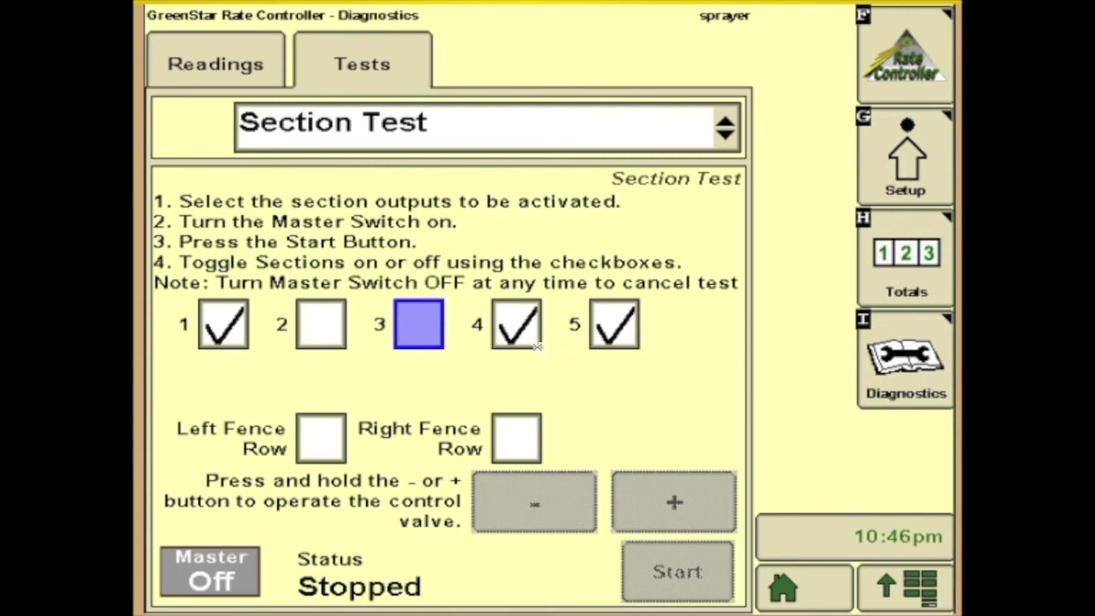
{"action": "left_click", "coordinate": [505, 337]}
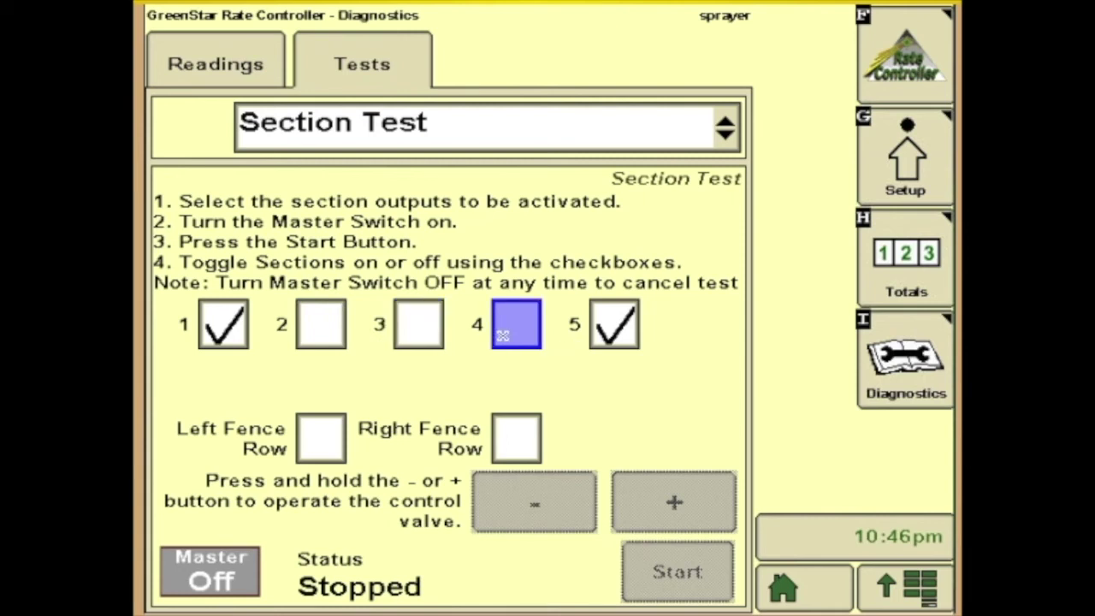
{"action": "left_click", "coordinate": [619, 332]}
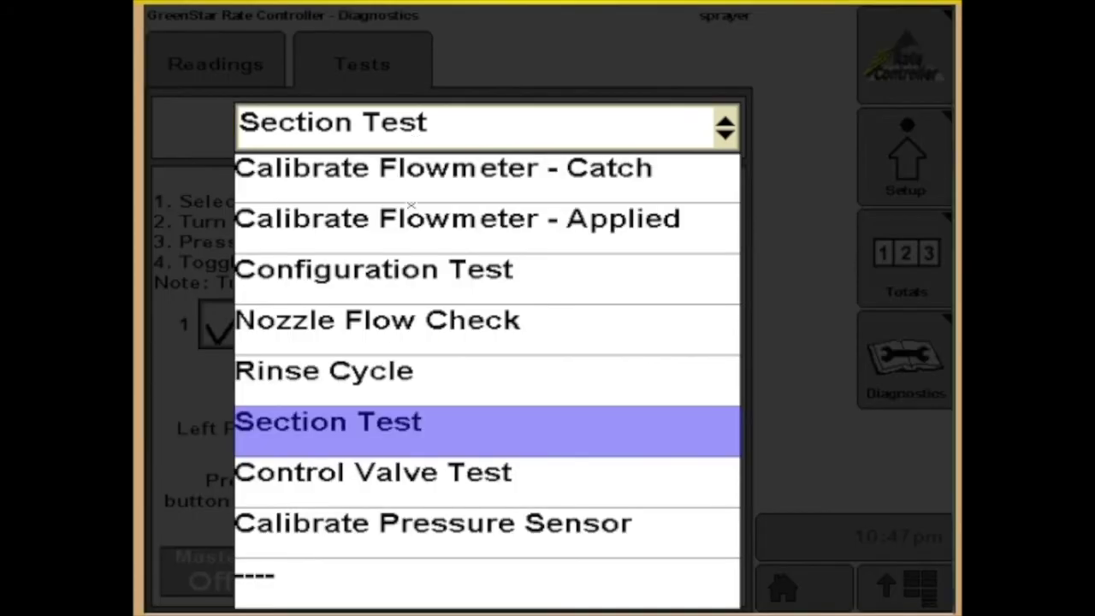
{"action": "left_click", "coordinate": [409, 479]}
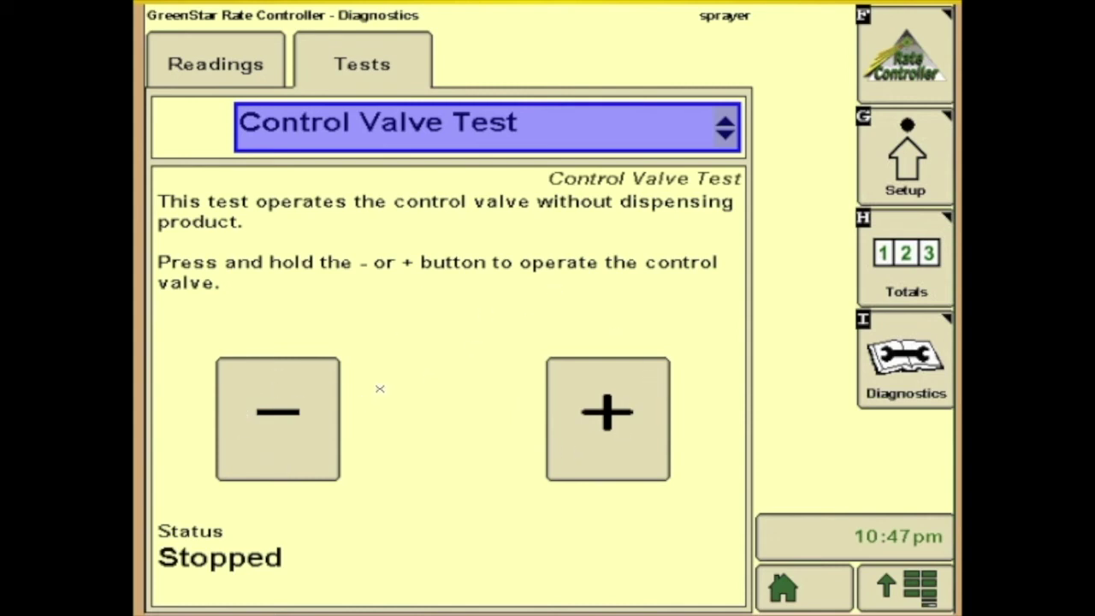
Switch to the Calibrate Pressure Sensor test, then open GreenStar 3 setup from the applications menu
{"action": "left_click", "coordinate": [412, 127]}
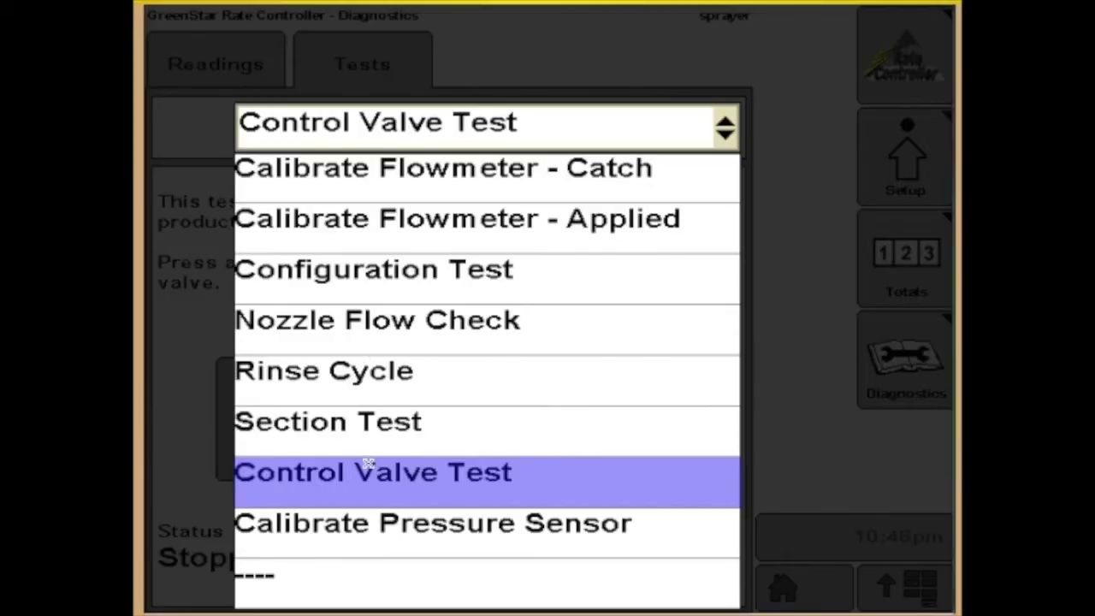
{"action": "left_click", "coordinate": [432, 531]}
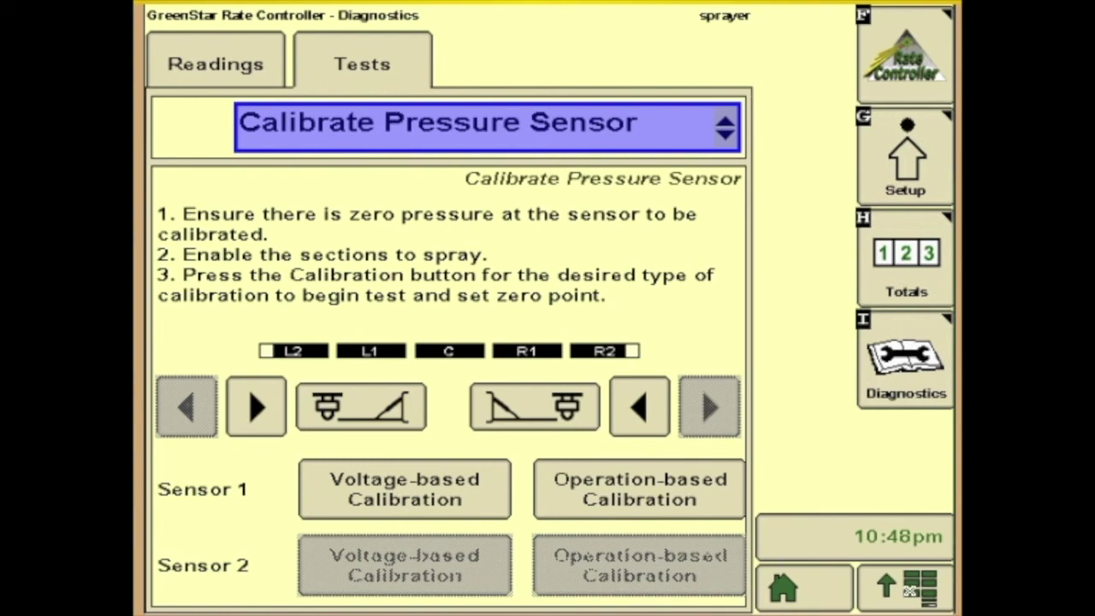
{"action": "left_click", "coordinate": [909, 590]}
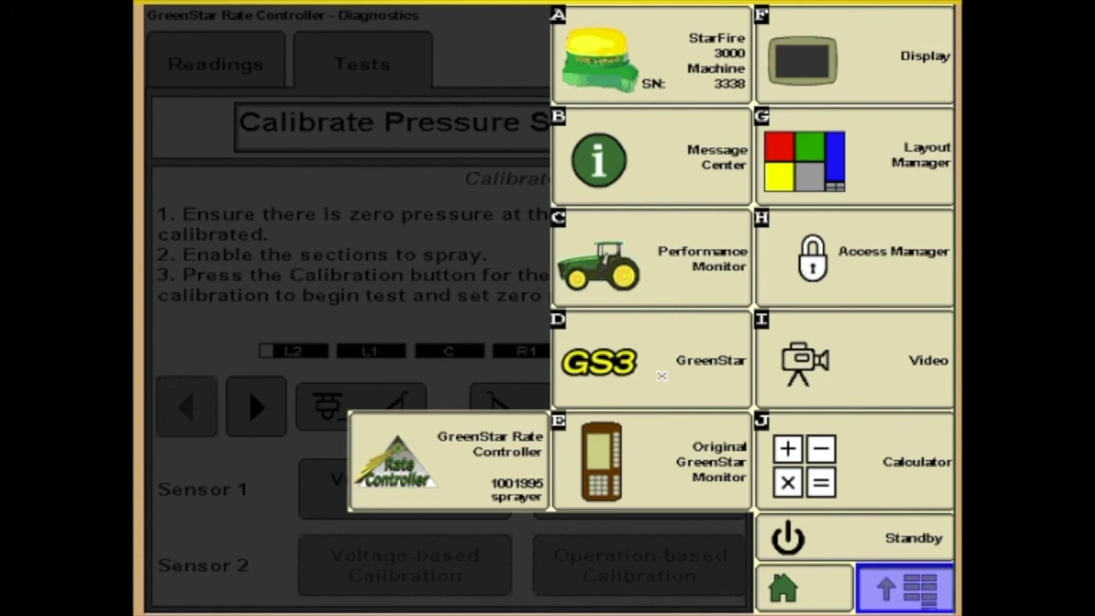
{"action": "left_click", "coordinate": [661, 375]}
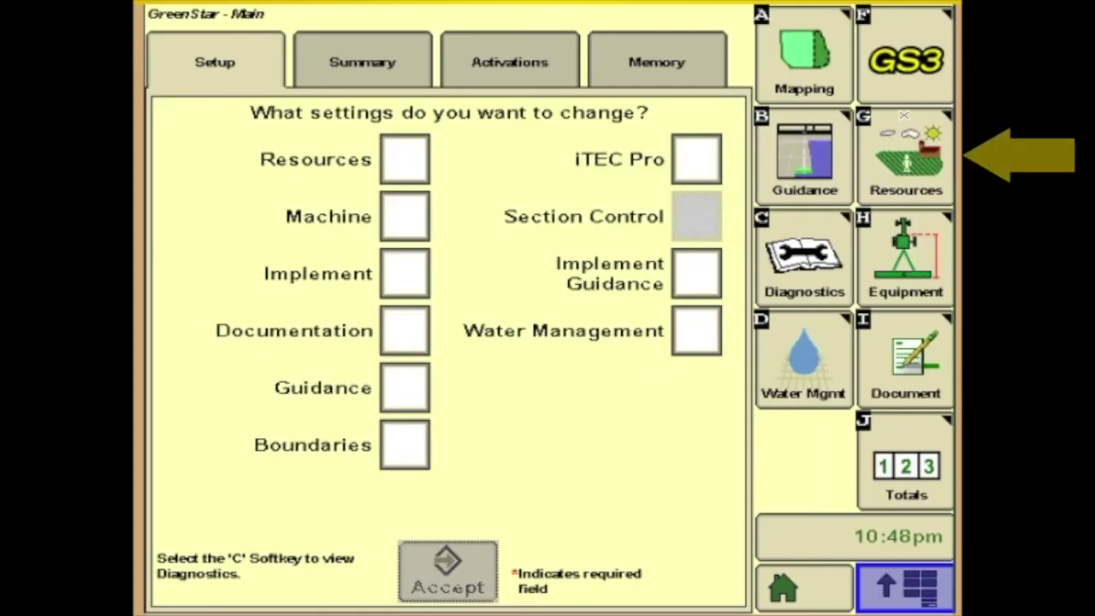
In Resources, set the task to Post-emerge Spraying, pick a crop season year, and view Conditions and Notes
{"action": "left_click", "coordinate": [910, 161]}
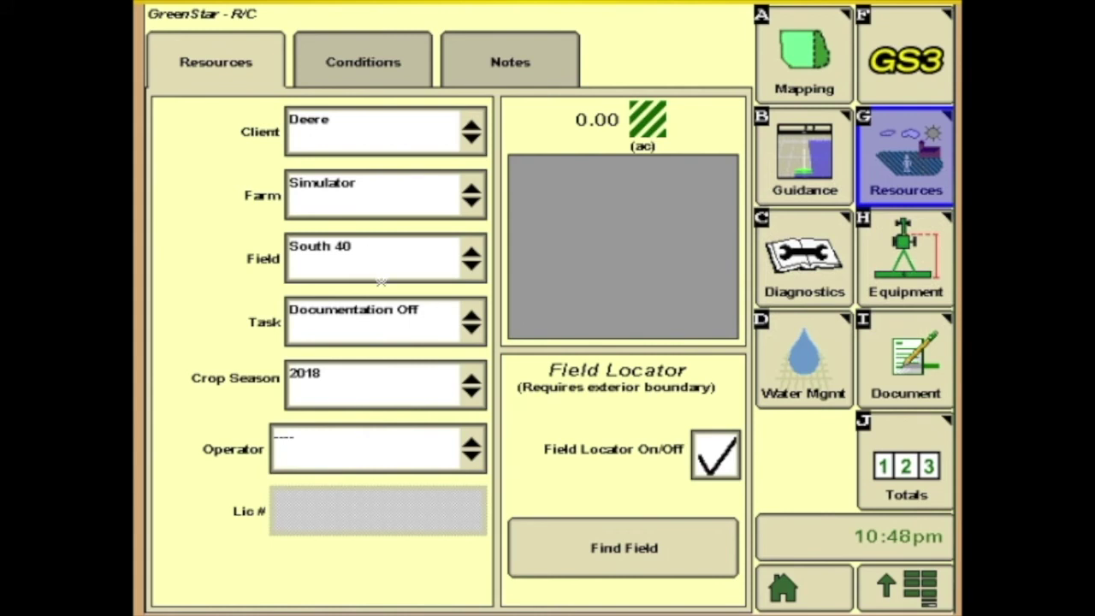
{"action": "left_click", "coordinate": [388, 325]}
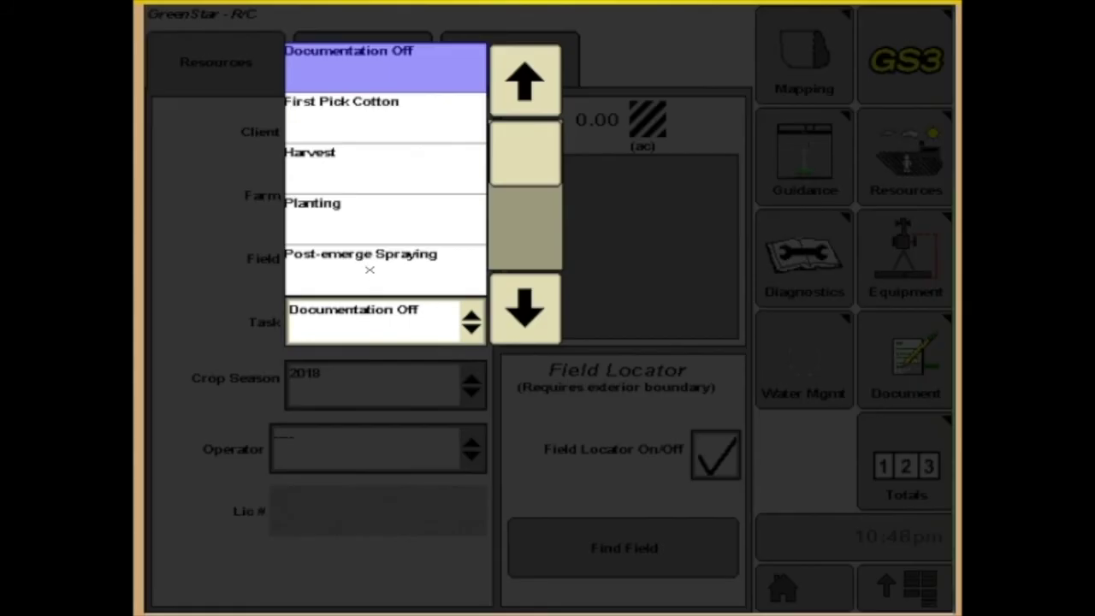
{"action": "left_click", "coordinate": [369, 269]}
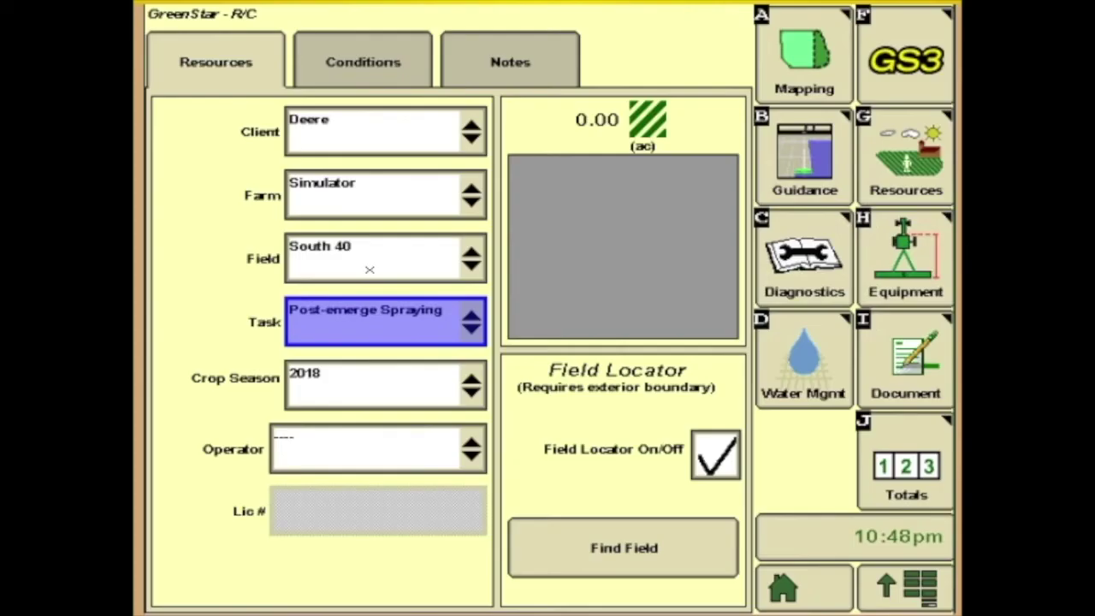
{"action": "left_click", "coordinate": [377, 380]}
{"action": "left_click", "coordinate": [363, 337]}
{"action": "left_click", "coordinate": [354, 74]}
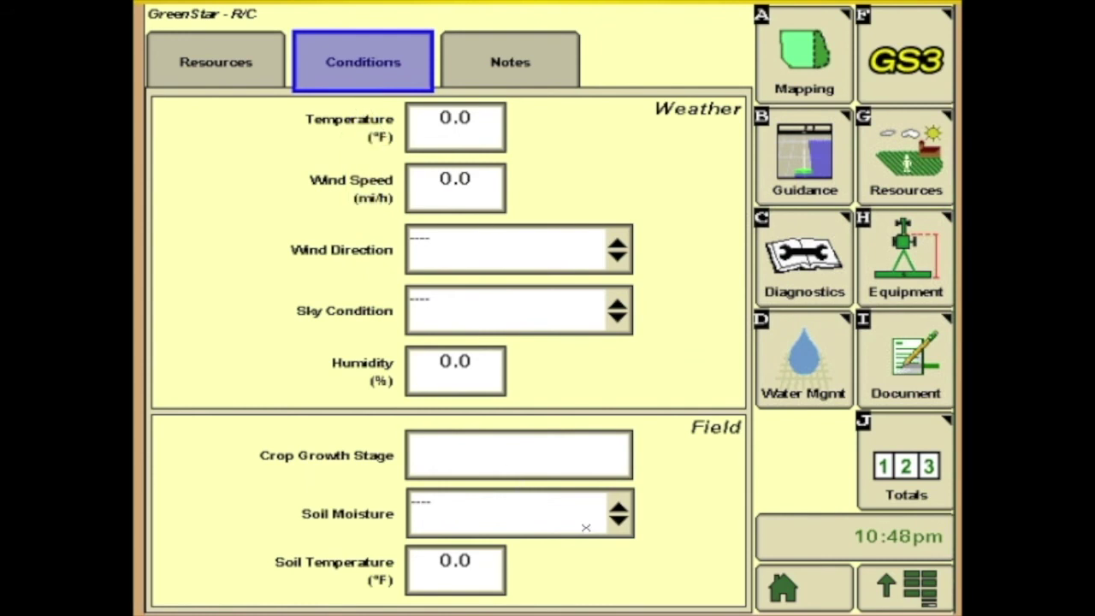
{"action": "left_click", "coordinate": [491, 59]}
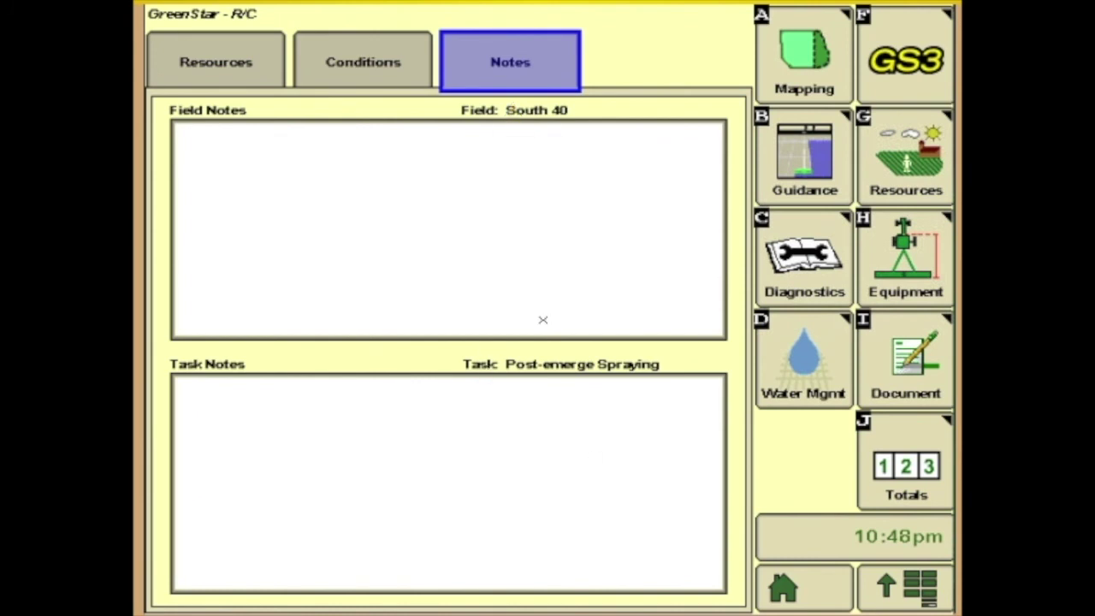
{"action": "left_click", "coordinate": [922, 267]}
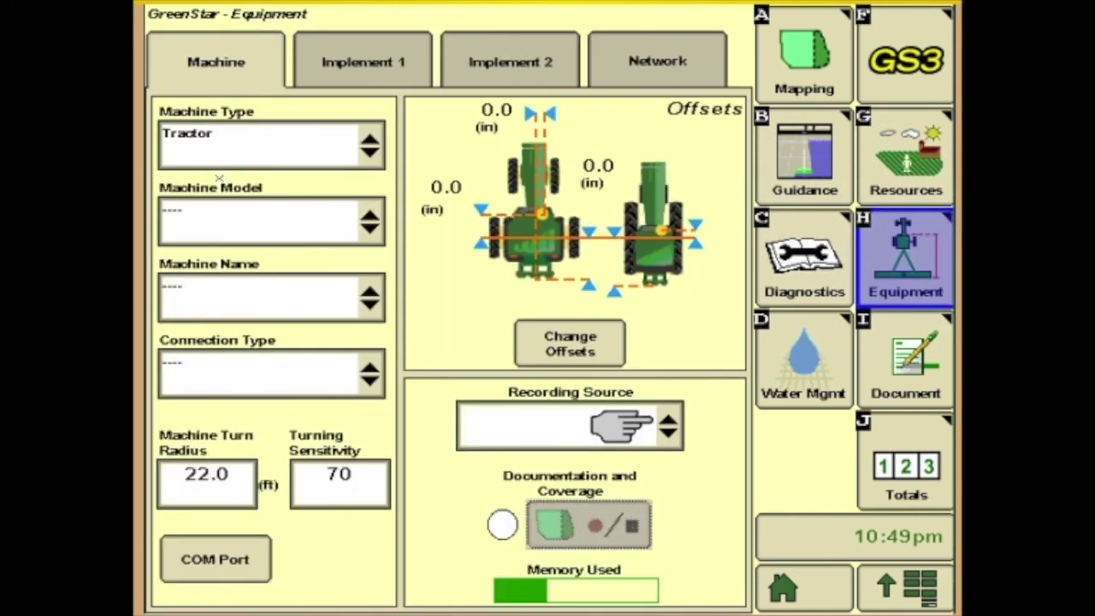
Set the machine model to 7x30 and its name to 7030, then go to Implement 1 settings
{"action": "left_click", "coordinate": [243, 227]}
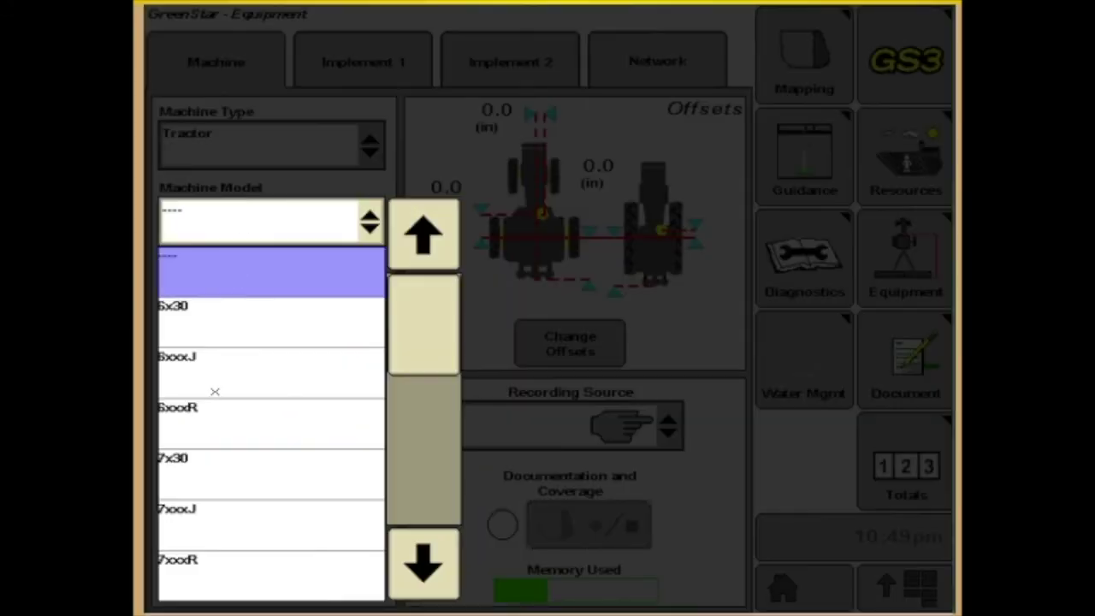
{"action": "left_click", "coordinate": [229, 486]}
{"action": "left_click", "coordinate": [240, 313]}
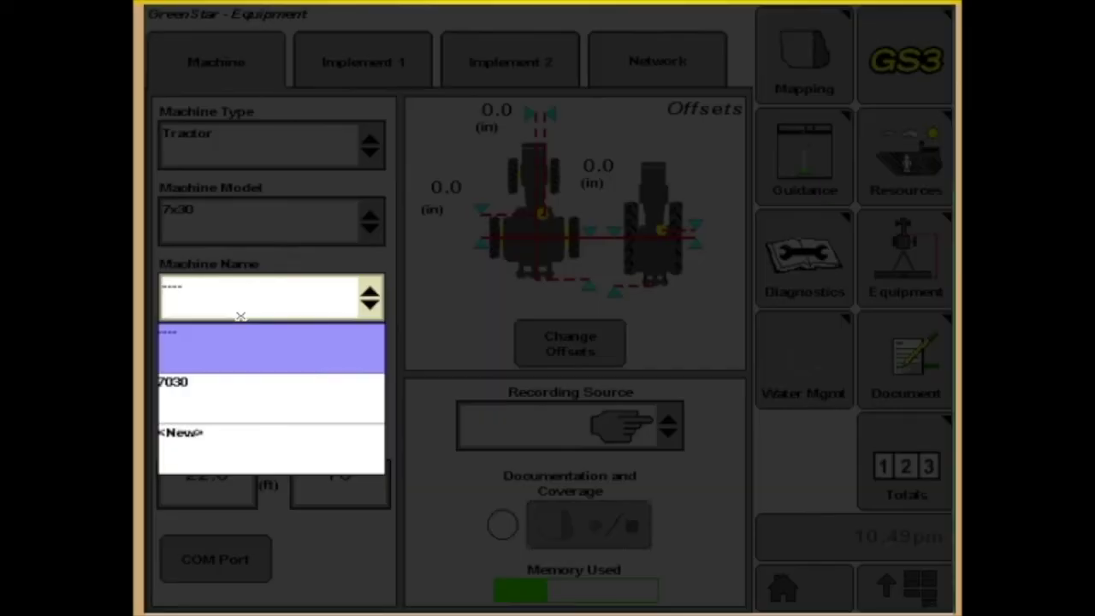
{"action": "left_click", "coordinate": [232, 395]}
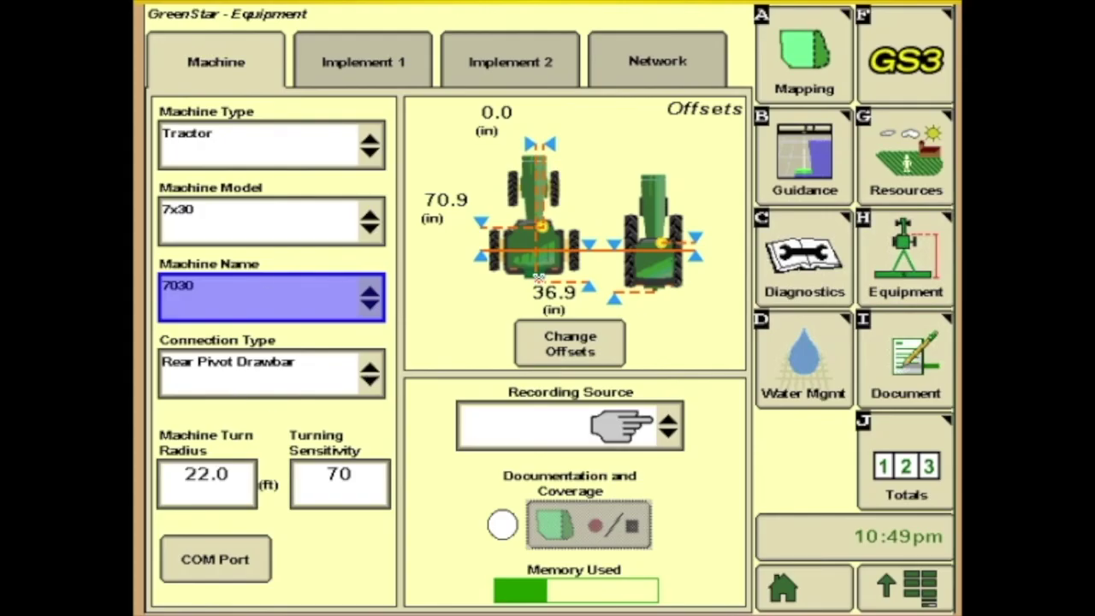
{"action": "left_click", "coordinate": [379, 75]}
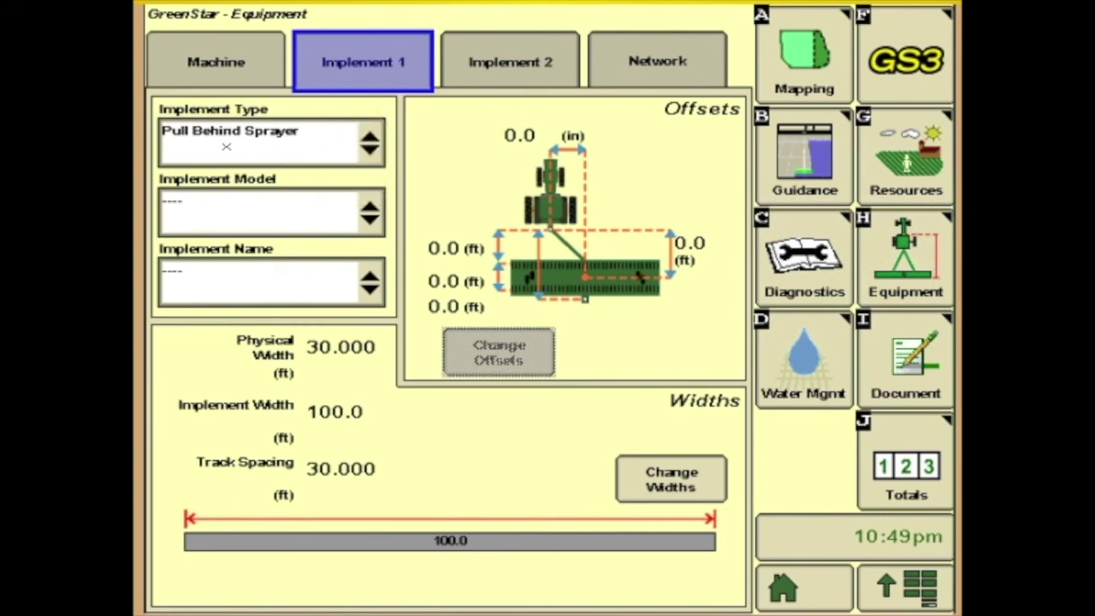
Create a new implement model named 'sprayer'
{"action": "left_click", "coordinate": [269, 218]}
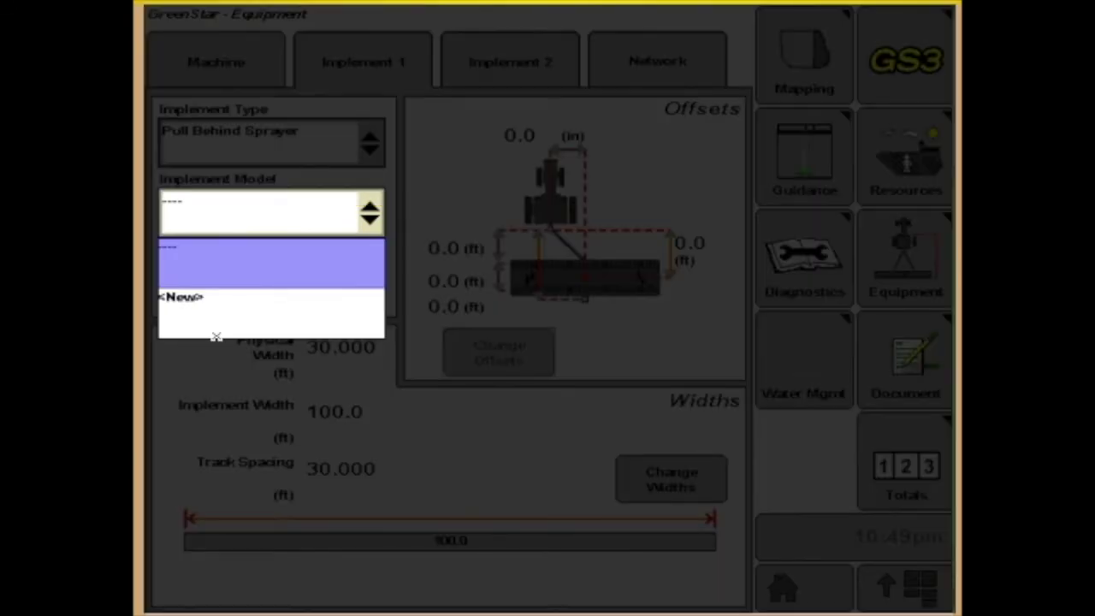
{"action": "left_click", "coordinate": [261, 328]}
{"action": "left_click", "coordinate": [297, 423]}
{"action": "left_click", "coordinate": [752, 346]}
{"action": "left_click", "coordinate": [387, 347]}
{"action": "left_click", "coordinate": [235, 422]}
{"action": "left_click", "coordinate": [509, 347]}
{"action": "left_click", "coordinate": [326, 347]}
{"action": "left_click", "coordinate": [387, 347]}
{"action": "left_click", "coordinate": [889, 575]}
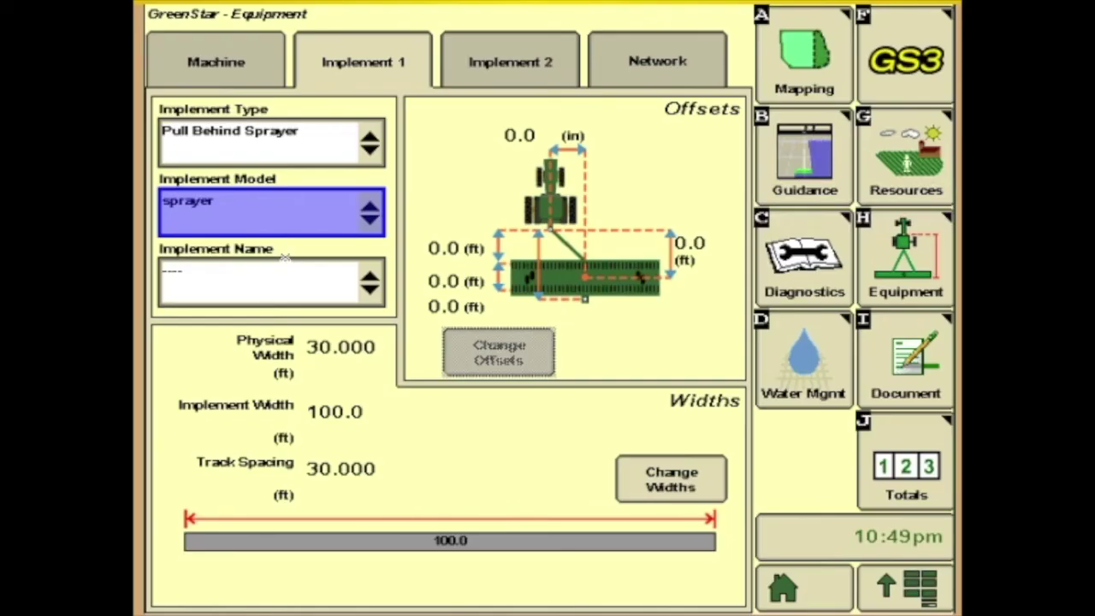
Create a new implement name 'sprayer'
{"action": "left_click", "coordinate": [277, 276]}
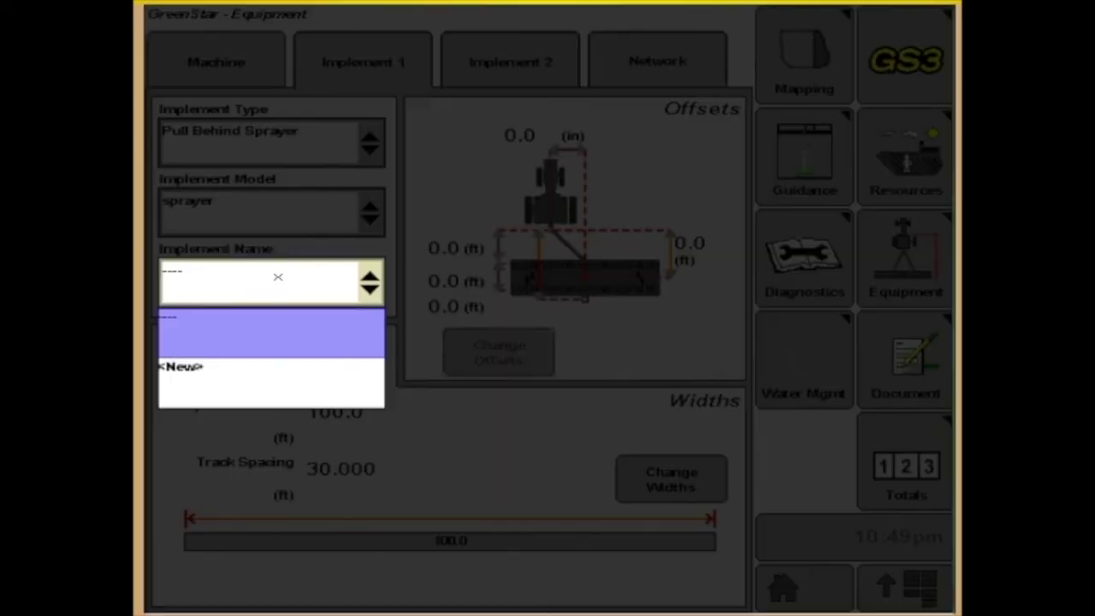
{"action": "left_click", "coordinate": [248, 371]}
{"action": "left_click", "coordinate": [309, 415]}
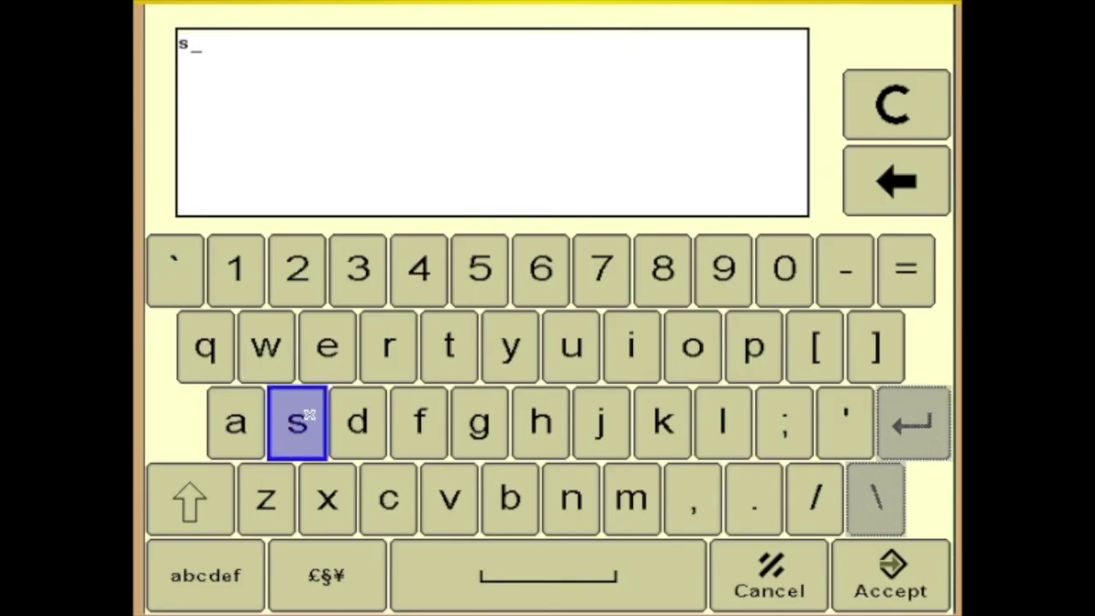
{"action": "left_click", "coordinate": [742, 344]}
{"action": "left_click", "coordinate": [387, 346]}
{"action": "left_click", "coordinate": [236, 422]}
{"action": "left_click", "coordinate": [507, 347]}
{"action": "left_click", "coordinate": [327, 346]}
{"action": "left_click", "coordinate": [387, 346]}
{"action": "left_click", "coordinate": [885, 574]}
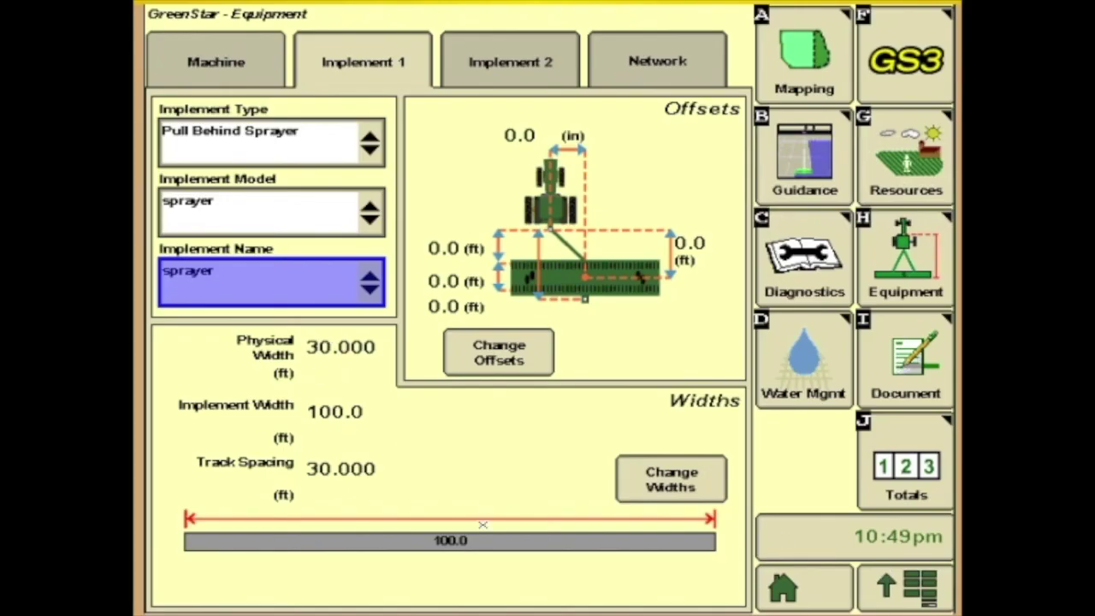
Under Change Widths, set track spacing and physical width to 100 ft and accept
{"action": "left_click", "coordinate": [679, 487]}
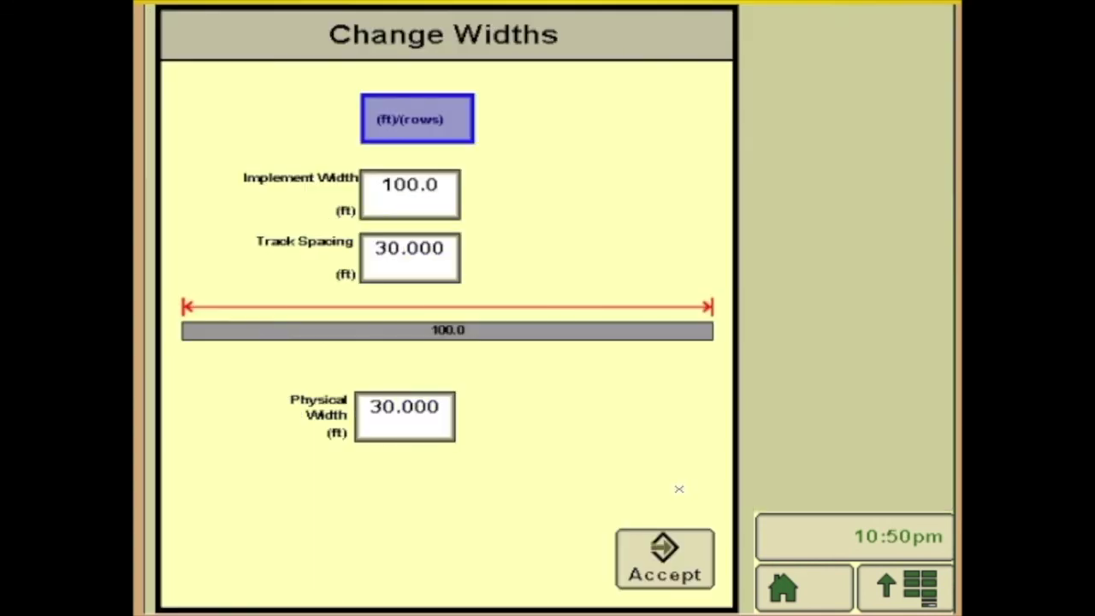
{"action": "left_click", "coordinate": [428, 267]}
{"action": "left_click", "coordinate": [401, 193]}
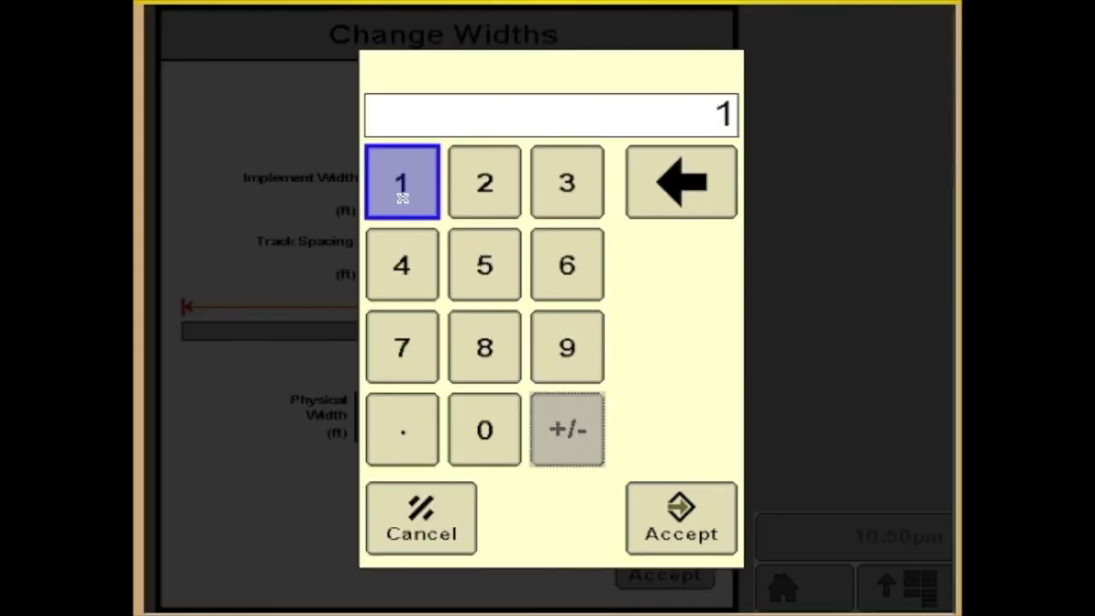
{"action": "left_click", "coordinate": [484, 431]}
{"action": "left_click", "coordinate": [485, 430]}
{"action": "left_click", "coordinate": [485, 430]}
{"action": "left_click", "coordinate": [681, 181]}
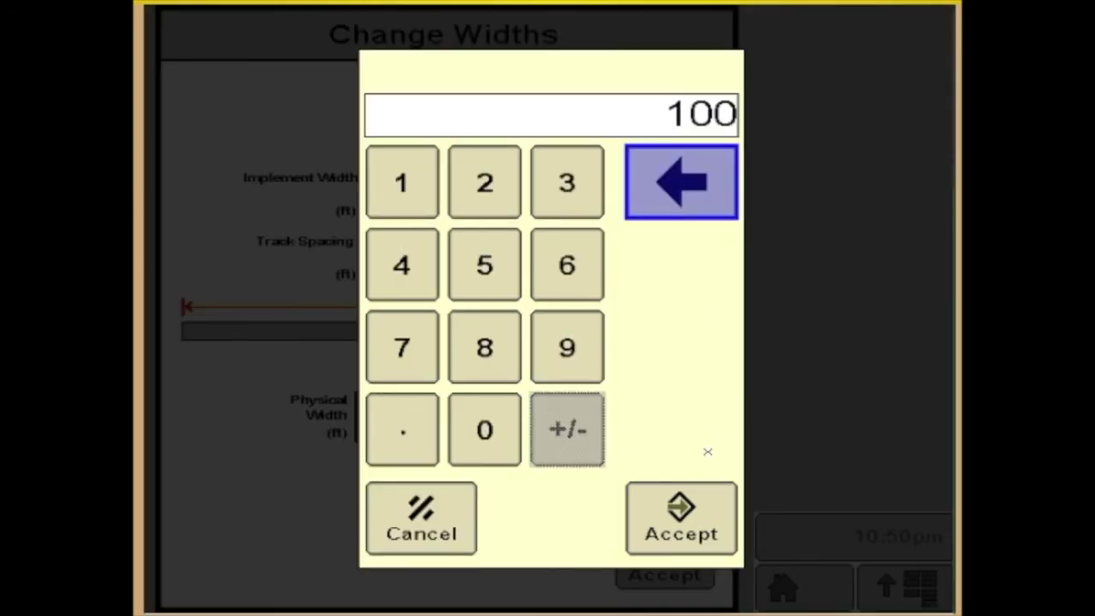
{"action": "left_click", "coordinate": [700, 509]}
{"action": "left_click", "coordinate": [405, 430]}
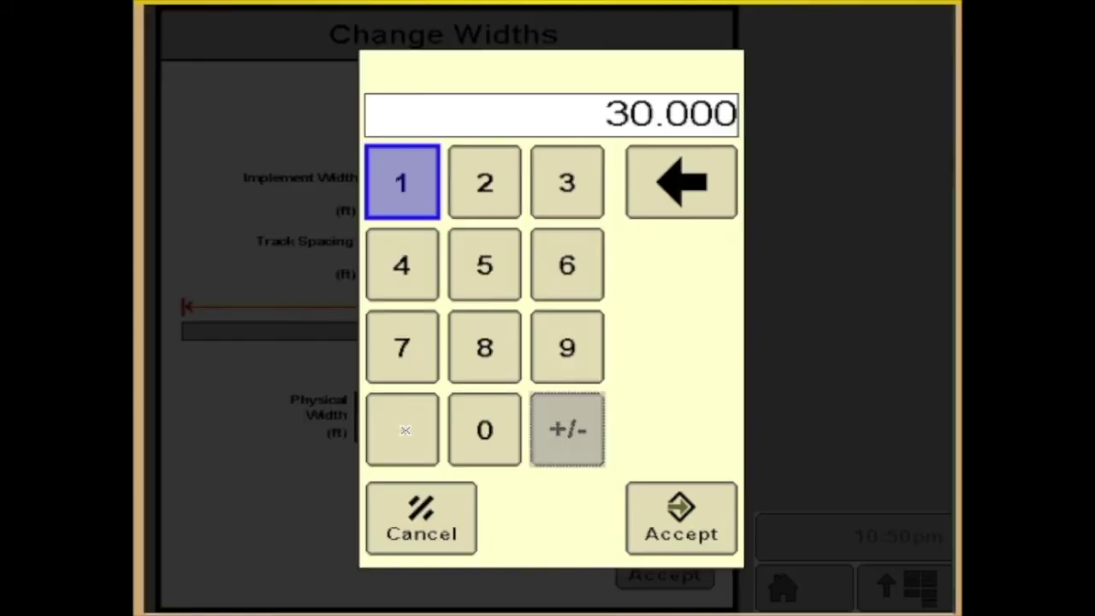
{"action": "left_click", "coordinate": [401, 179]}
{"action": "left_click", "coordinate": [492, 454]}
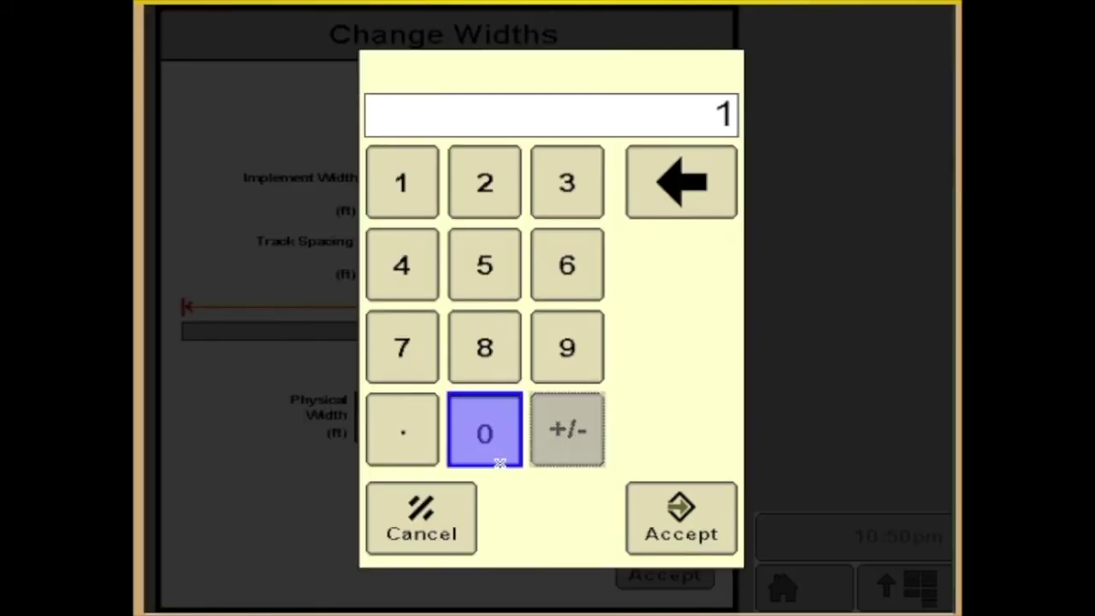
{"action": "left_click", "coordinate": [494, 457]}
{"action": "left_click", "coordinate": [674, 511]}
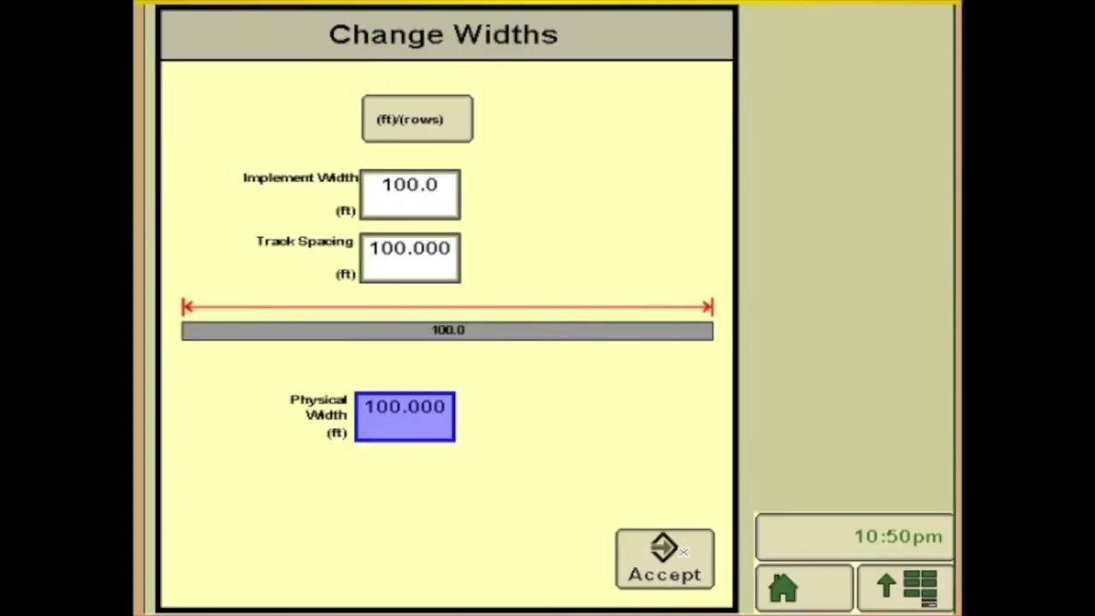
{"action": "left_click", "coordinate": [682, 552]}
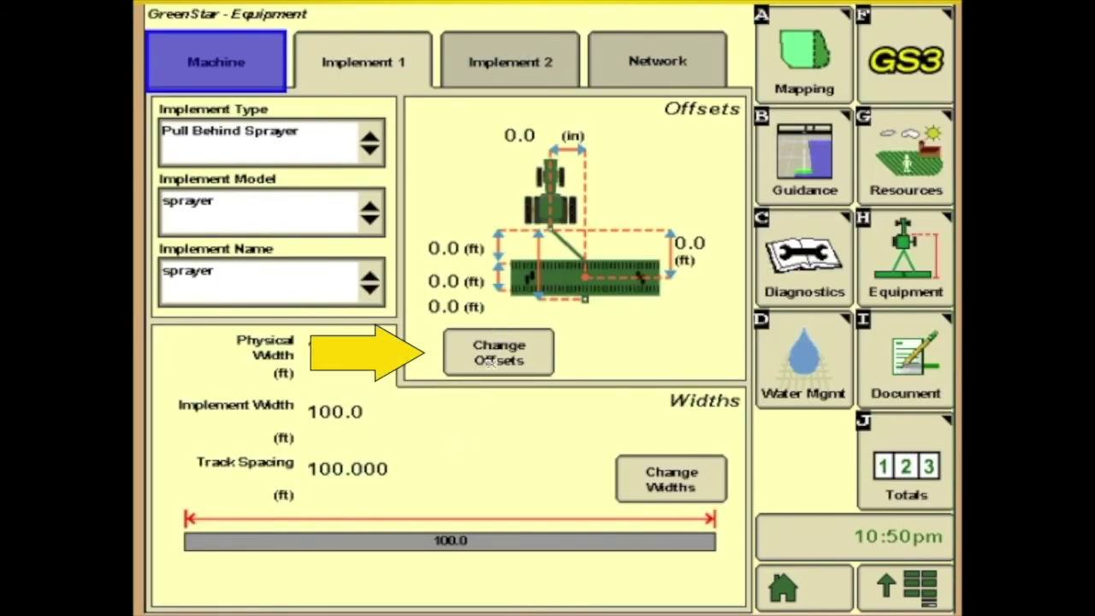
Under Change Offsets, enter 20 ft for offset A and 21 ft for offset D, then save
{"action": "left_click", "coordinate": [498, 354]}
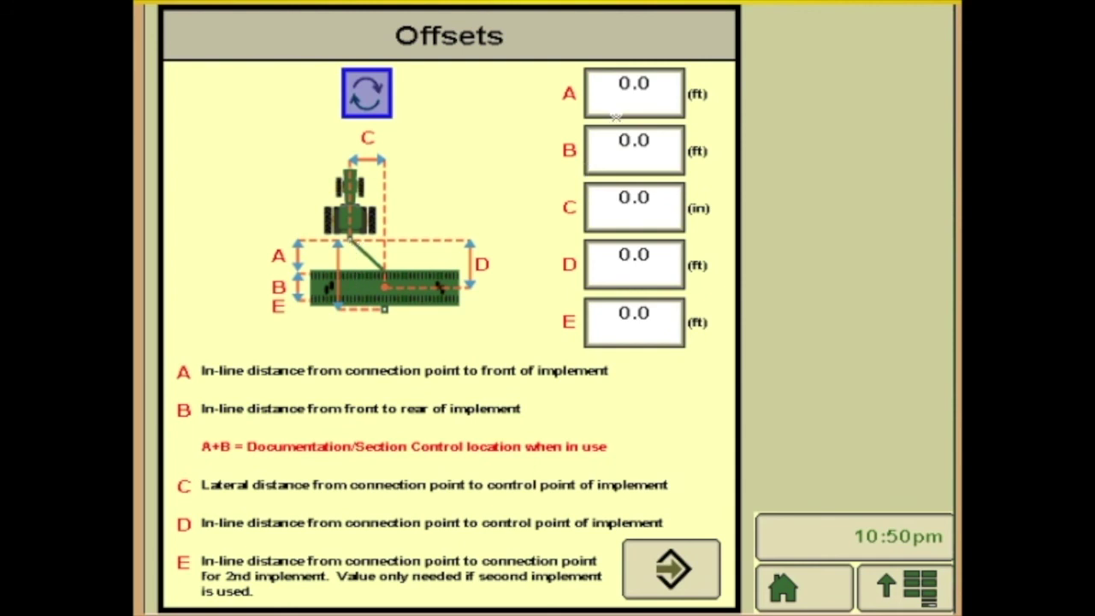
{"action": "left_click", "coordinate": [645, 91]}
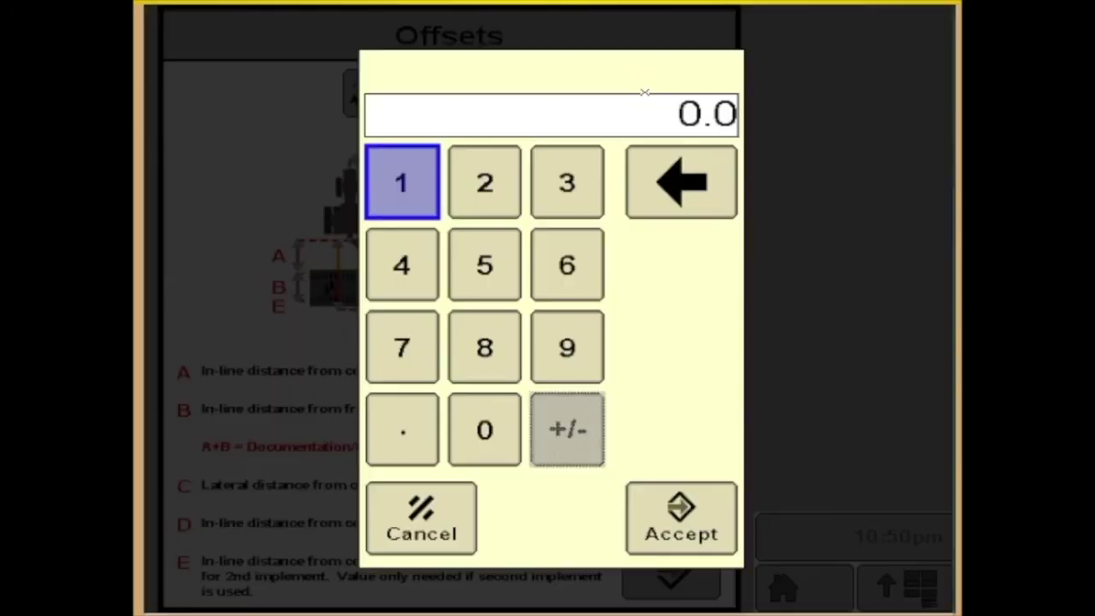
{"action": "left_click", "coordinate": [485, 180]}
{"action": "left_click", "coordinate": [485, 431]}
{"action": "left_click", "coordinate": [676, 506]}
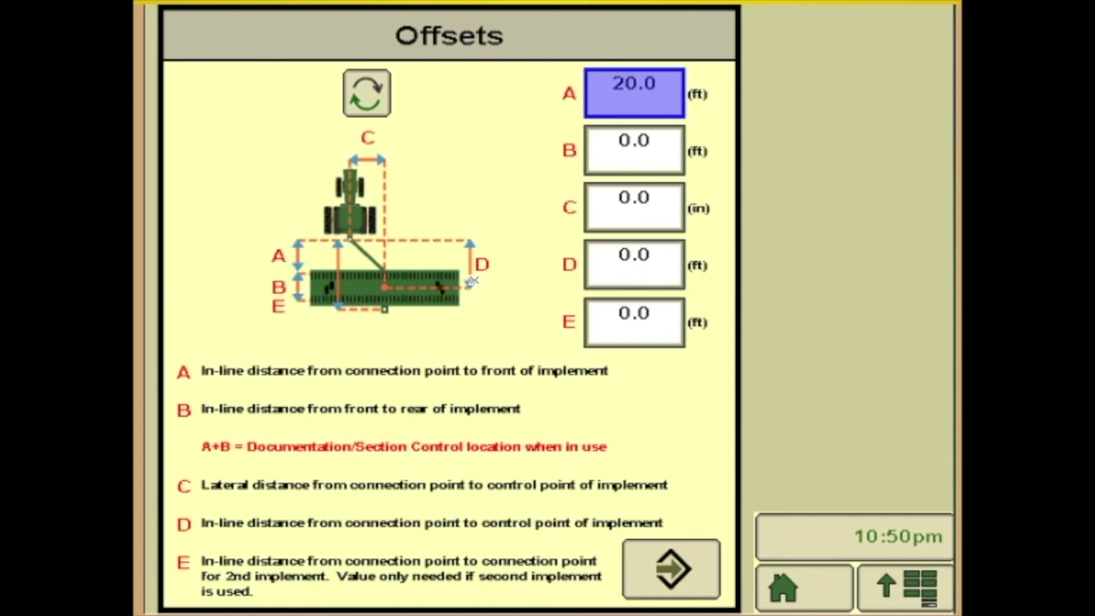
{"action": "left_click", "coordinate": [633, 259]}
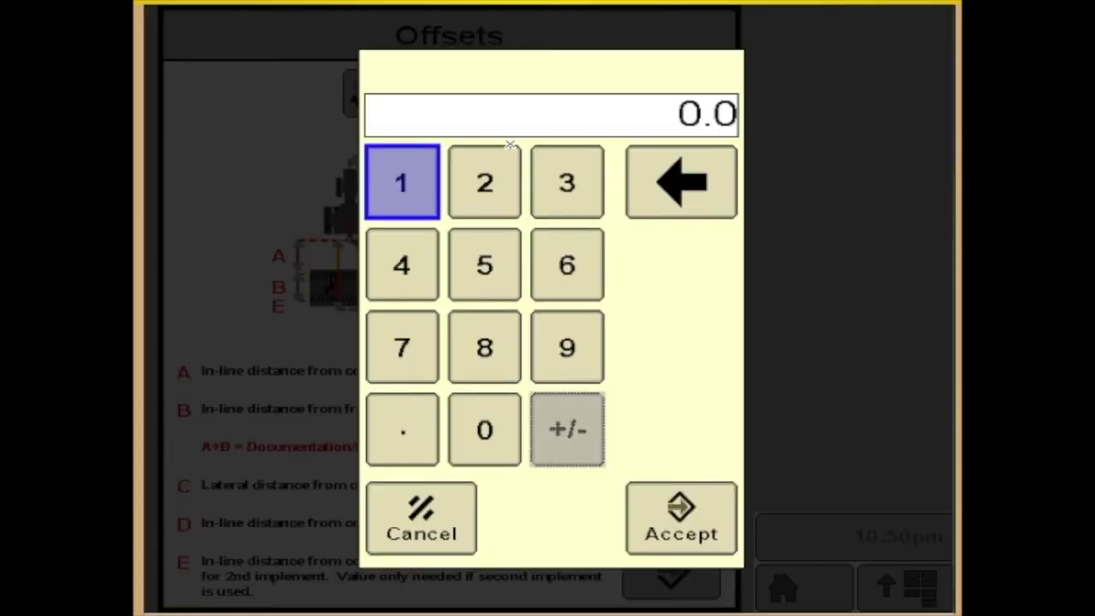
{"action": "left_click", "coordinate": [491, 187]}
{"action": "left_click", "coordinate": [389, 177]}
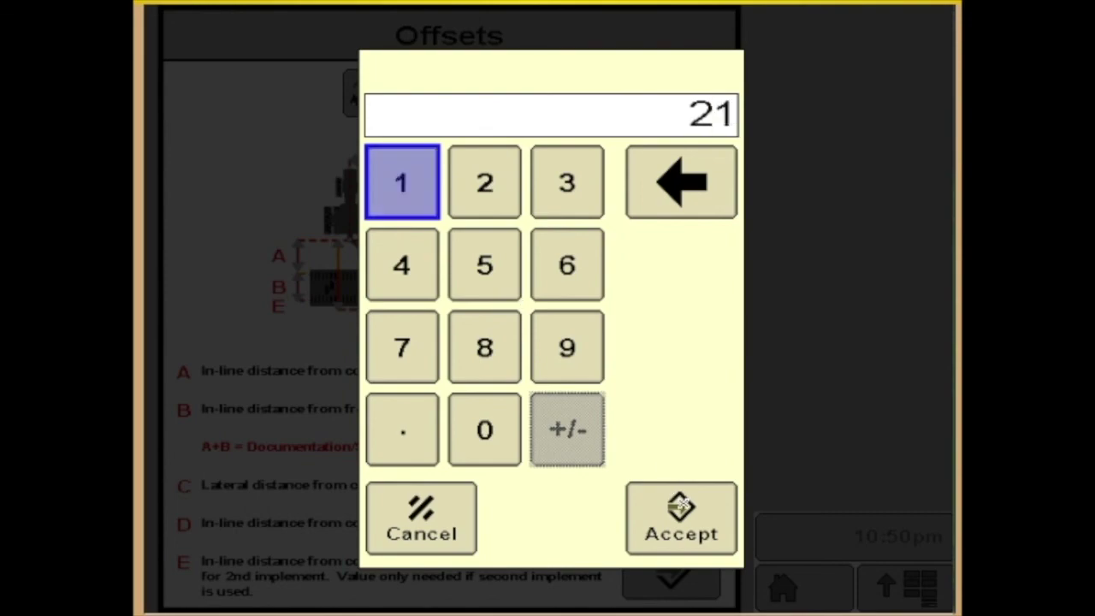
{"action": "left_click", "coordinate": [681, 510]}
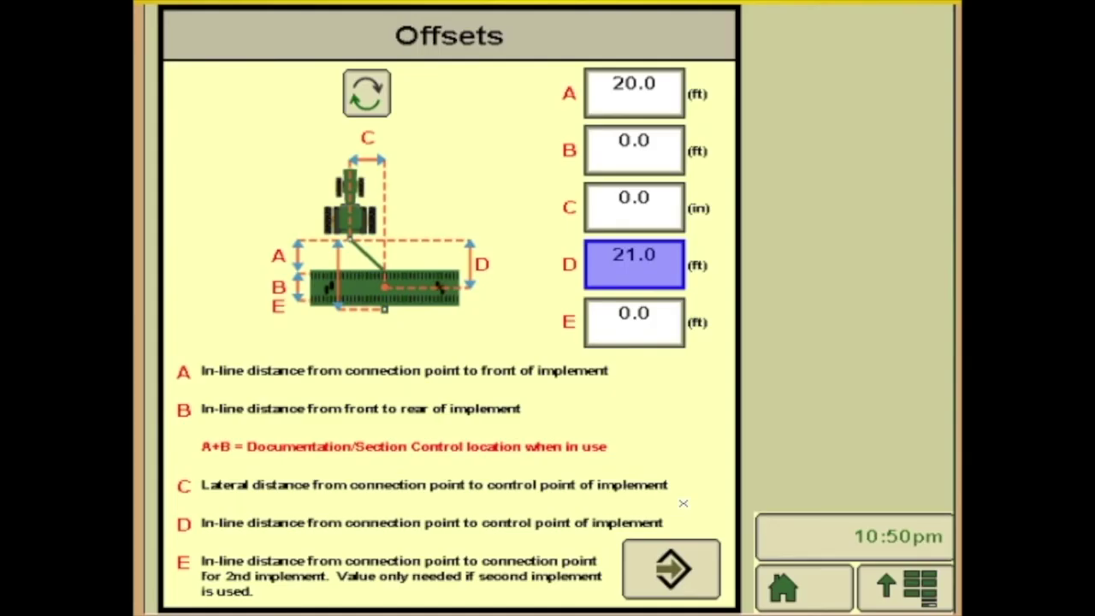
{"action": "left_click", "coordinate": [672, 568]}
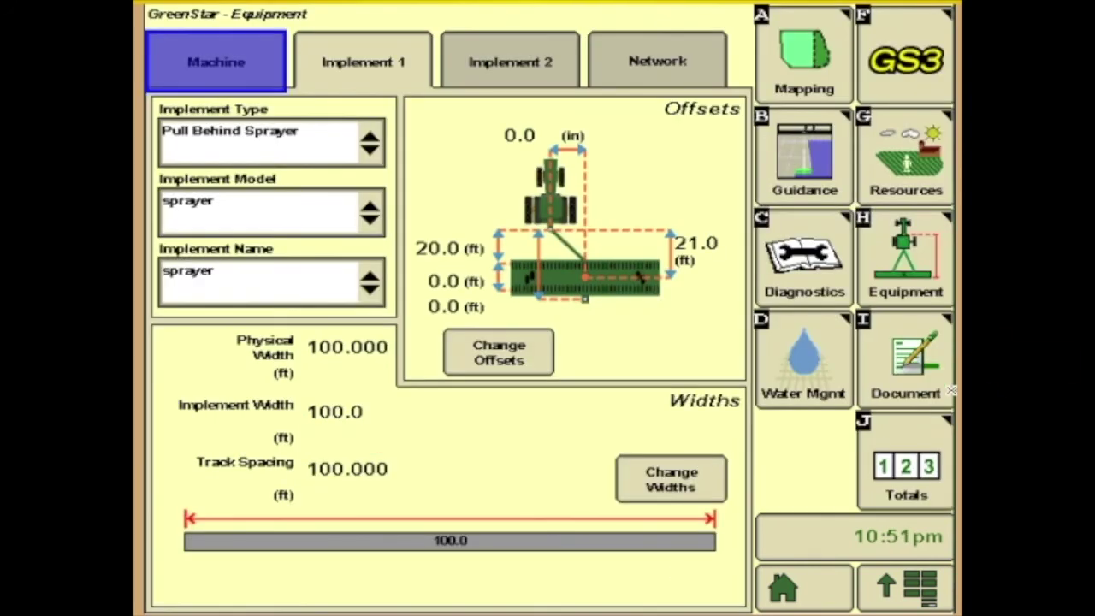
In Documentation, remove the Planting / Seeding operation and confirm
{"action": "left_click", "coordinate": [927, 366]}
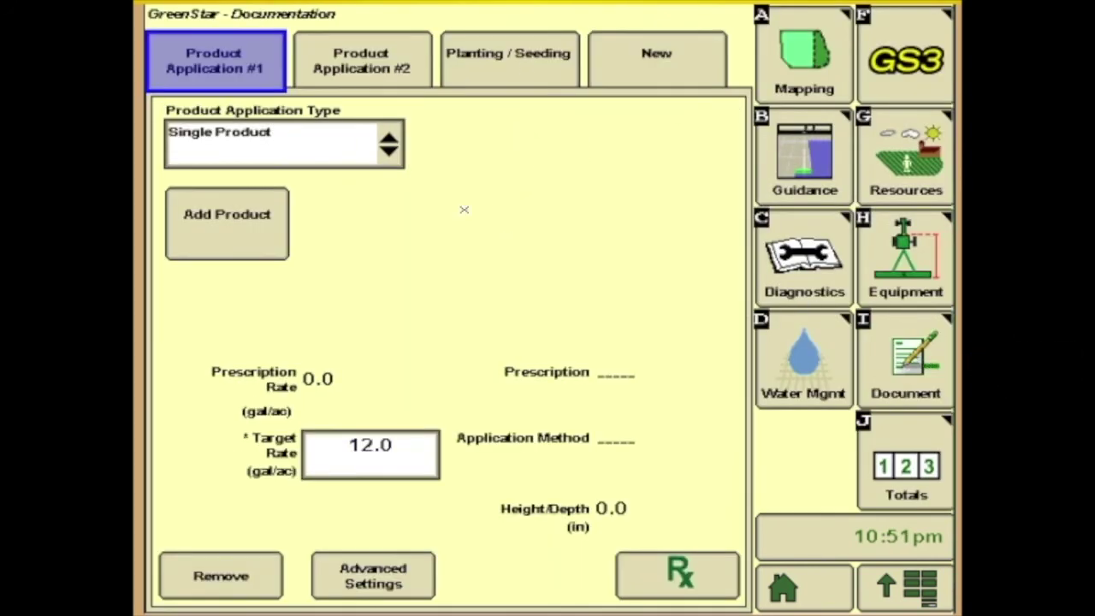
{"action": "left_click", "coordinate": [528, 53]}
{"action": "left_click", "coordinate": [224, 582]}
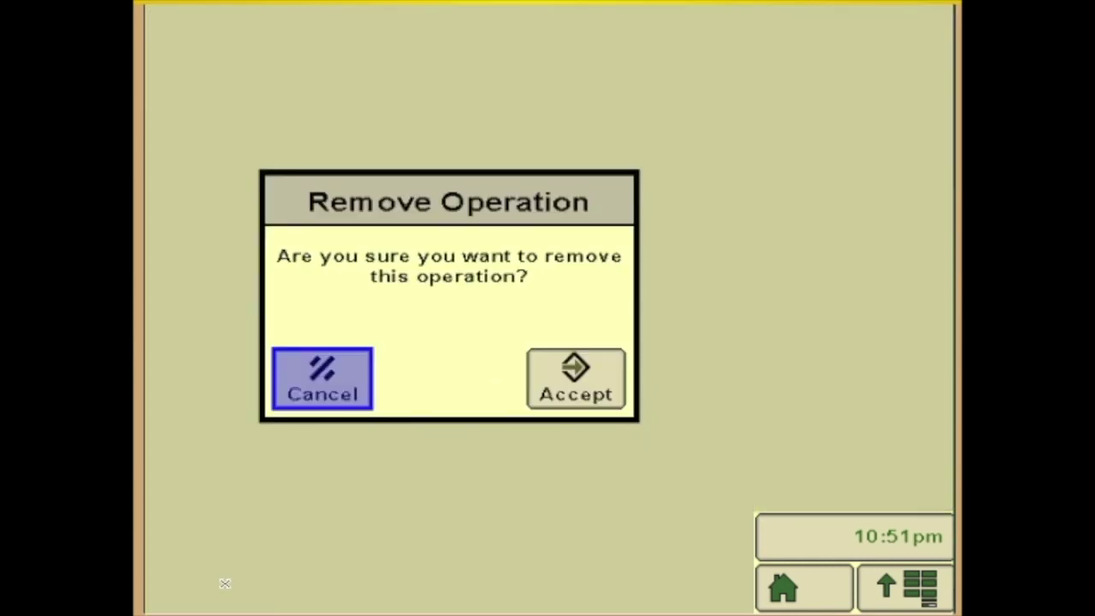
{"action": "left_click", "coordinate": [568, 389]}
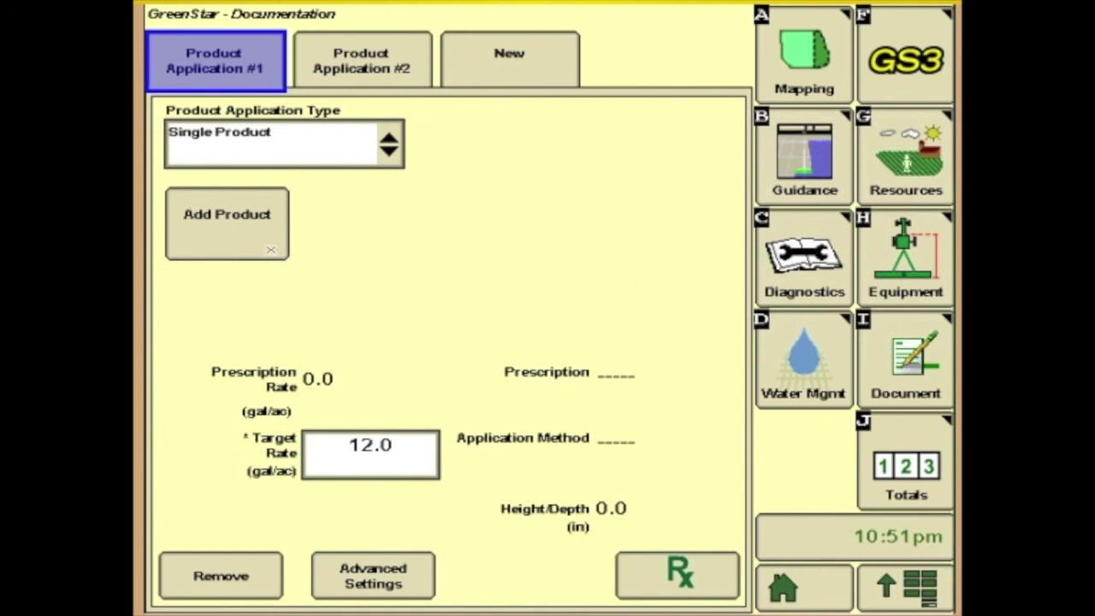
Look at the Rx prescription settings without changes, then switch to GreenStar Rate Controller
{"action": "left_click", "coordinate": [657, 572]}
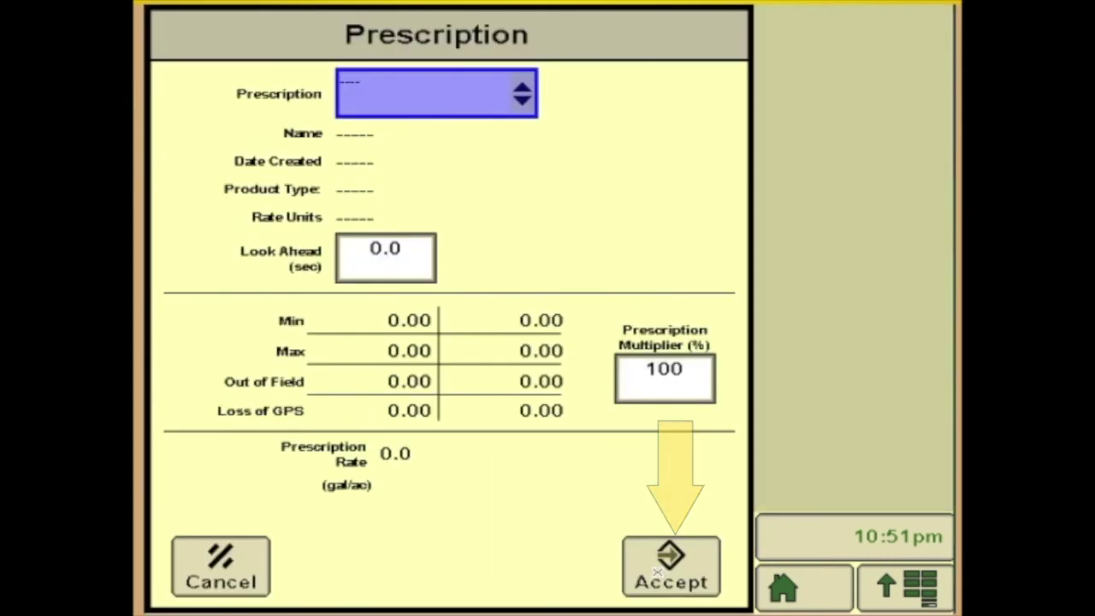
{"action": "left_click", "coordinate": [236, 566]}
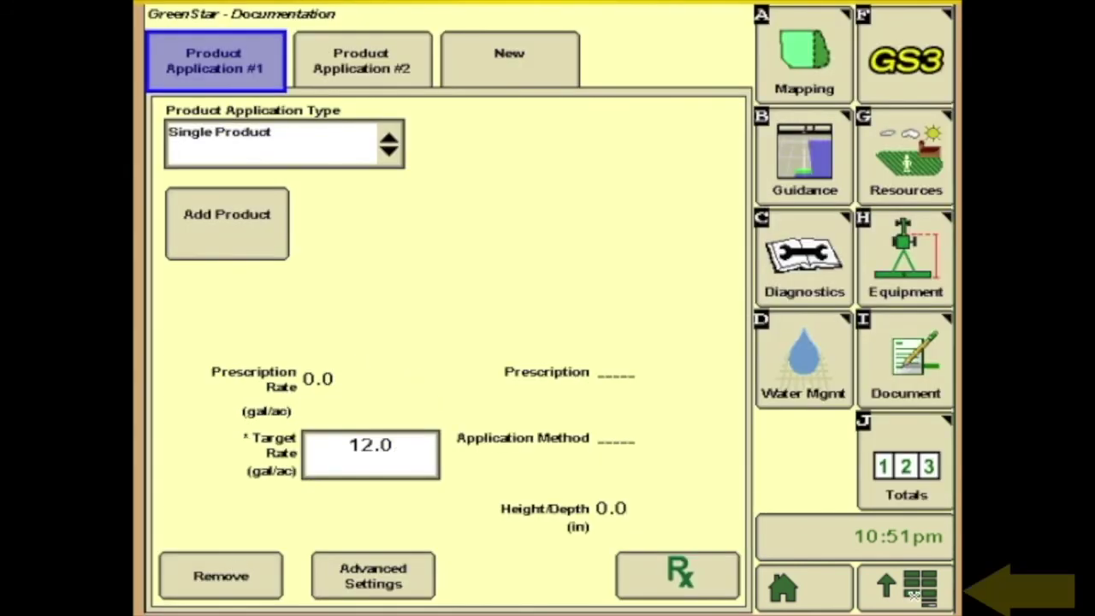
{"action": "left_click", "coordinate": [906, 587]}
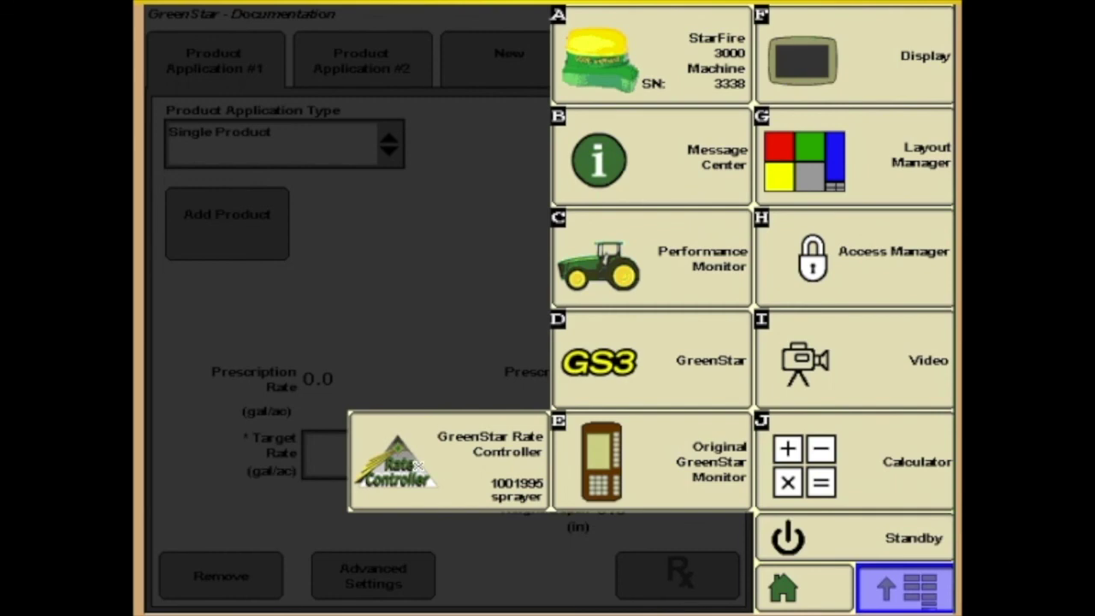
{"action": "left_click", "coordinate": [397, 438]}
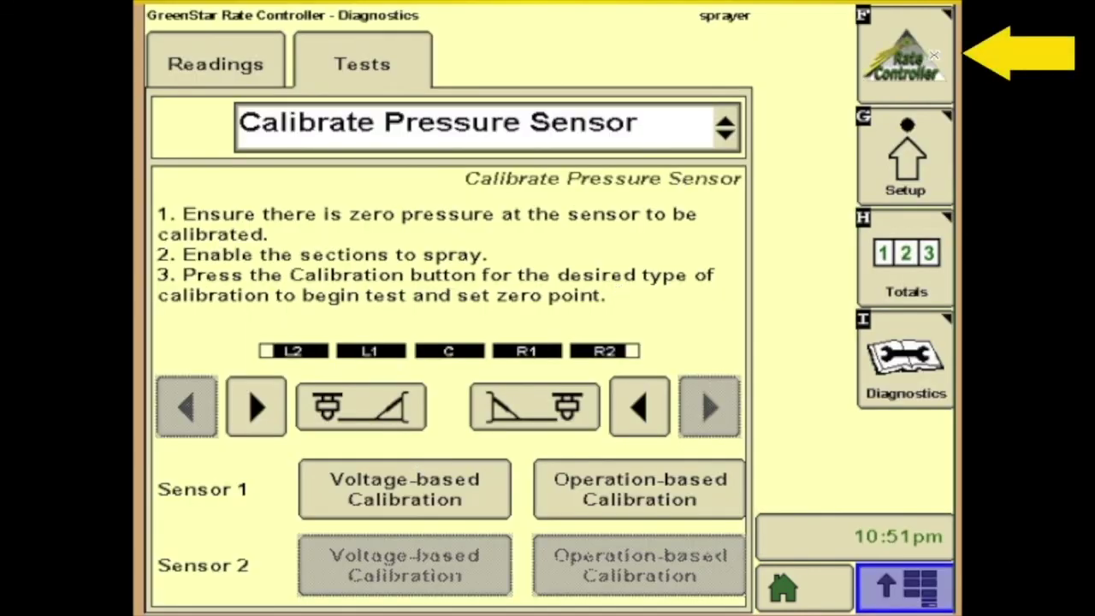